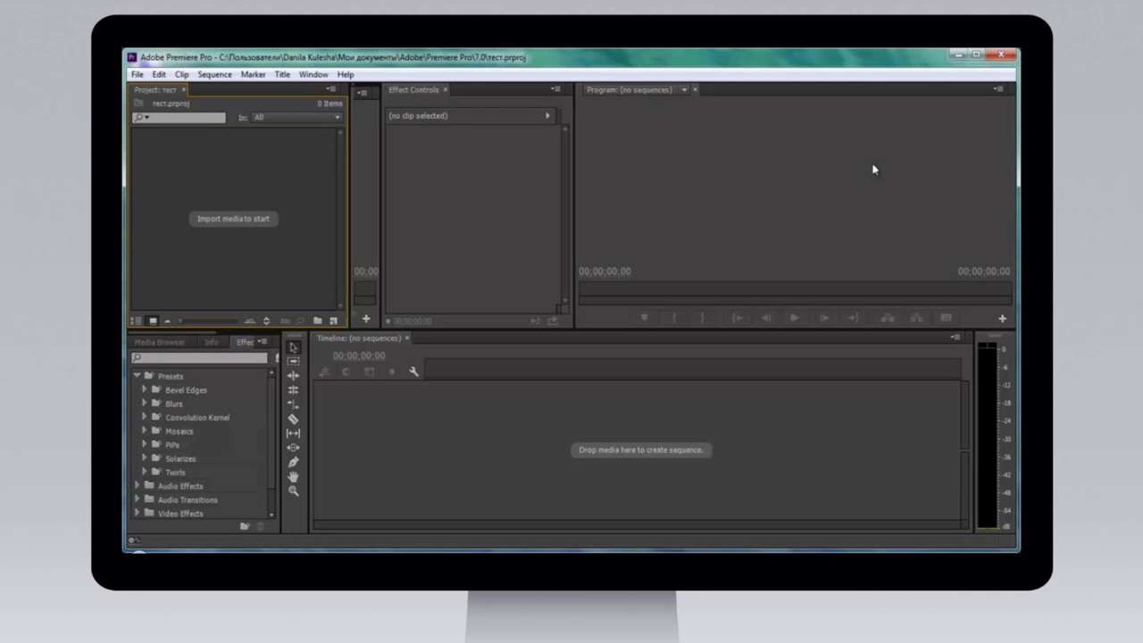
Create a new sequence named "тест" using the custom YouTube 1080p preset.
left_click(138, 74)
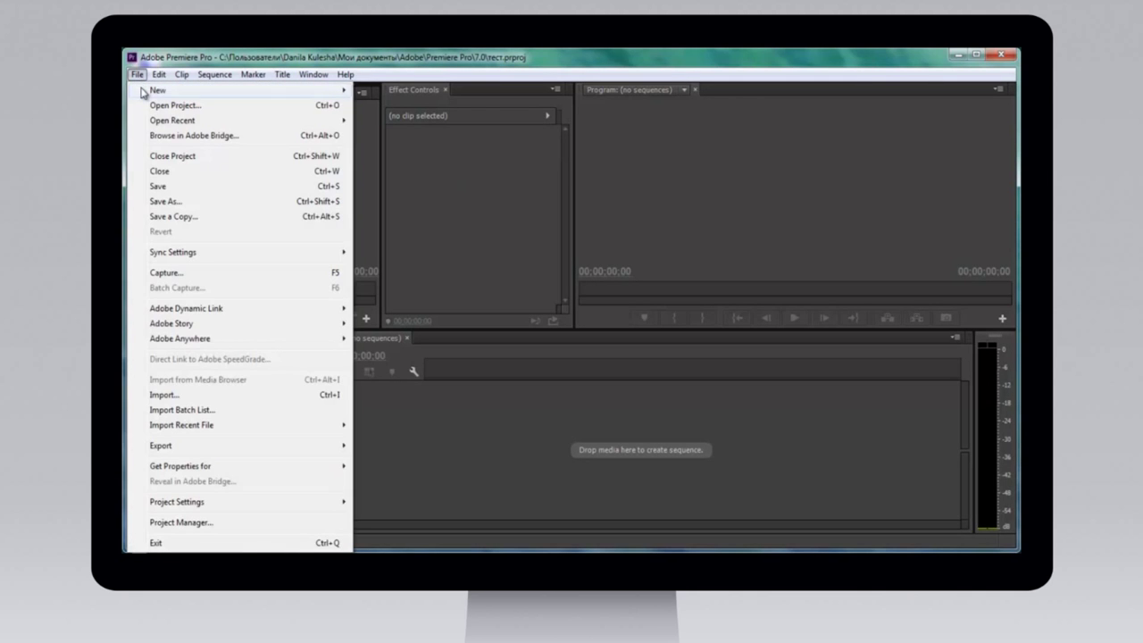
mouse_move(145, 90)
left_click(441, 104)
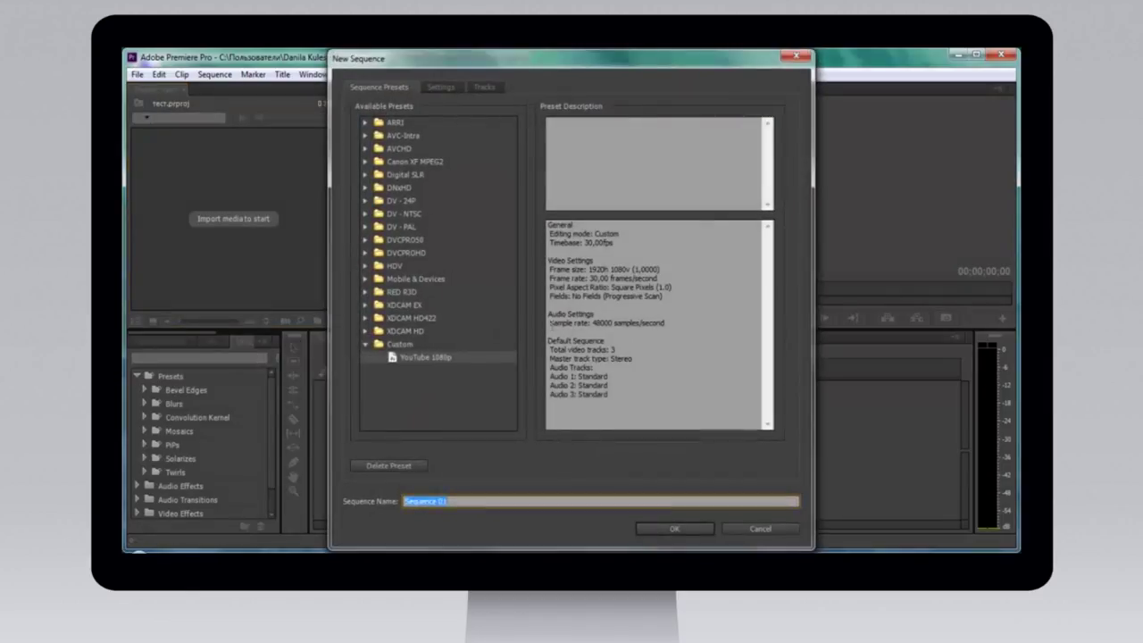
type("тест")
left_click(416, 363)
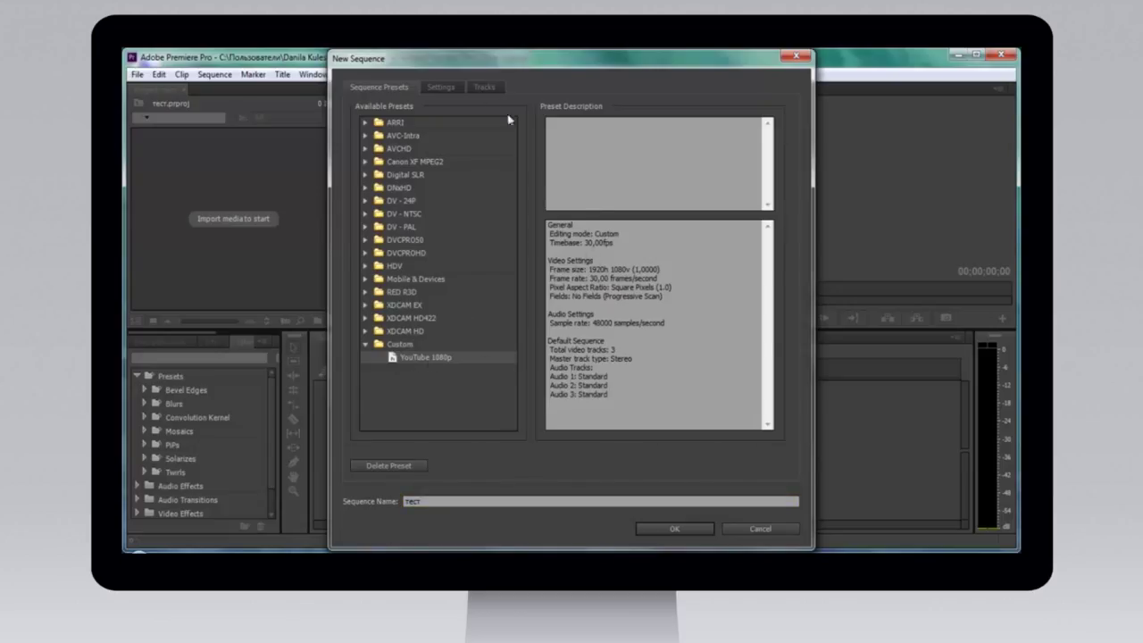
left_click(440, 86)
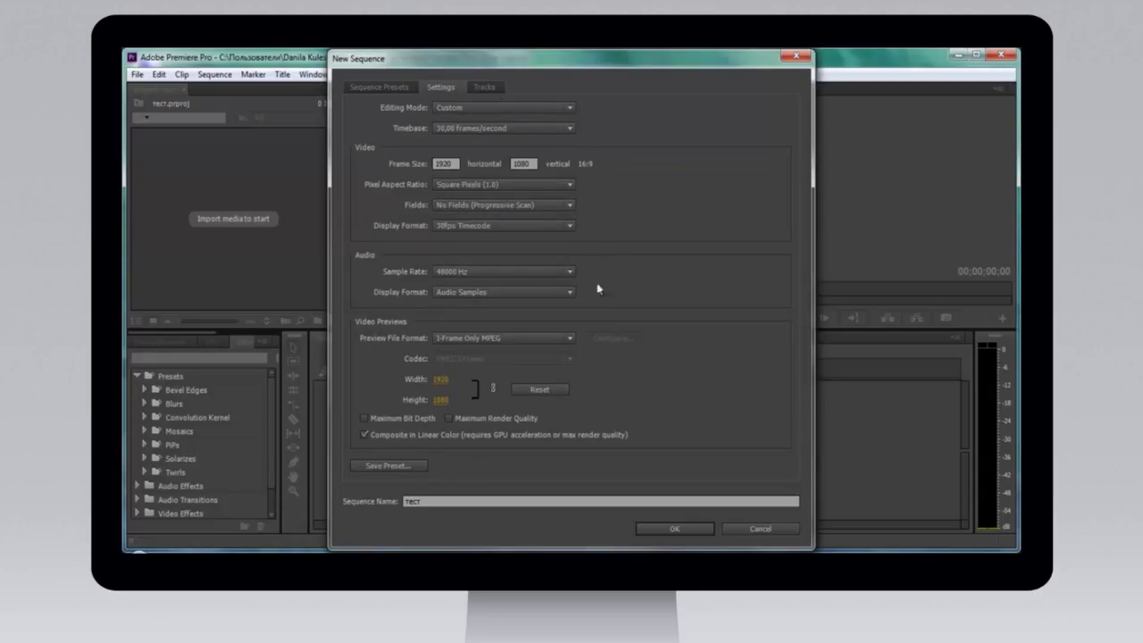
left_click(397, 87)
left_click(672, 531)
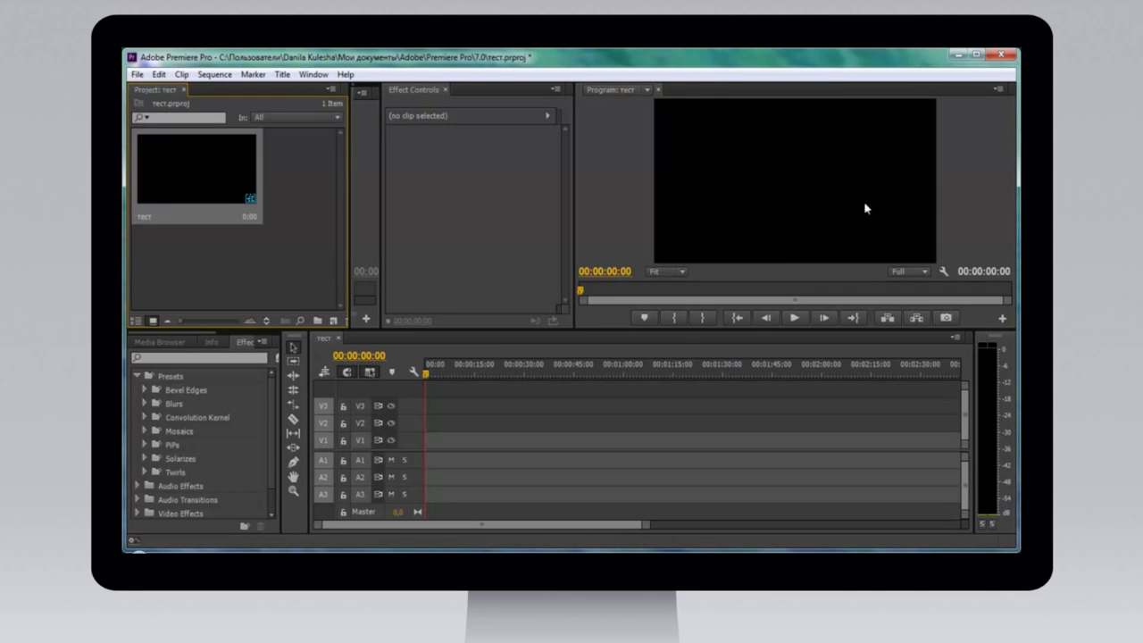
Import the Reflector Recording video from the desktop into the project and restore the program window's position.
left_click_drag(622, 63, 665, 62)
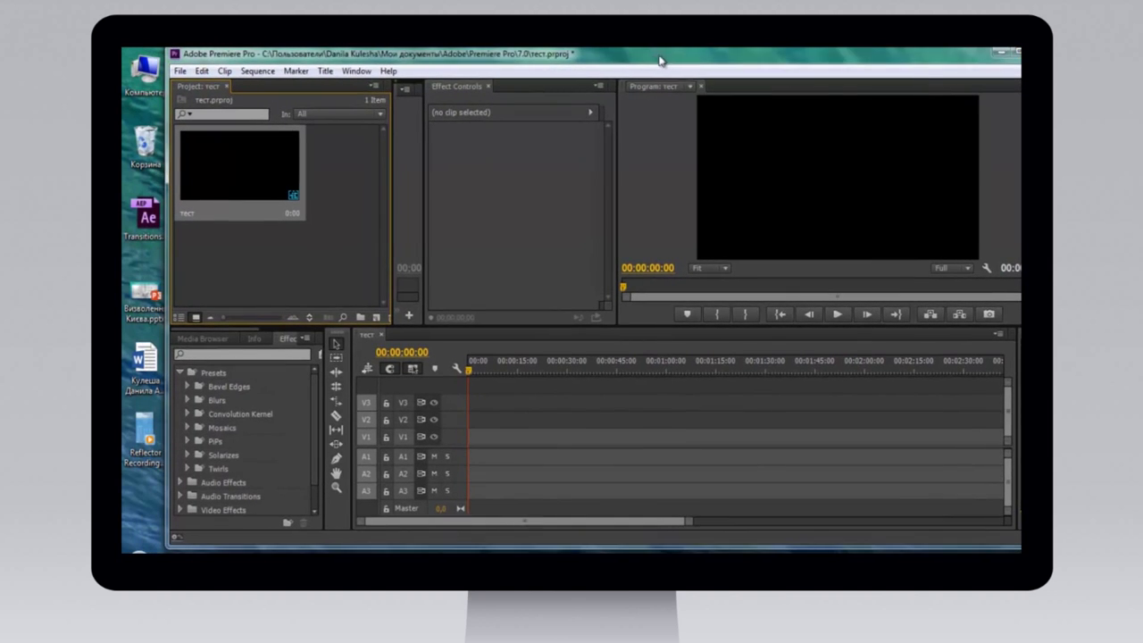
left_click_drag(146, 433, 339, 215)
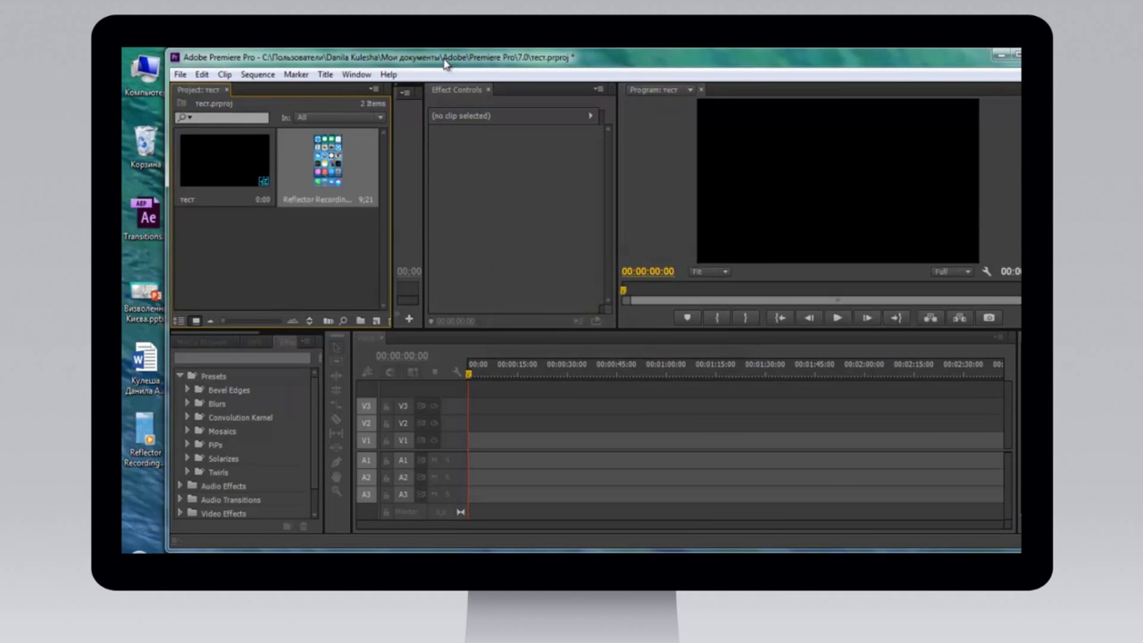
double_click(401, 59)
left_click_drag(402, 60, 403, 65)
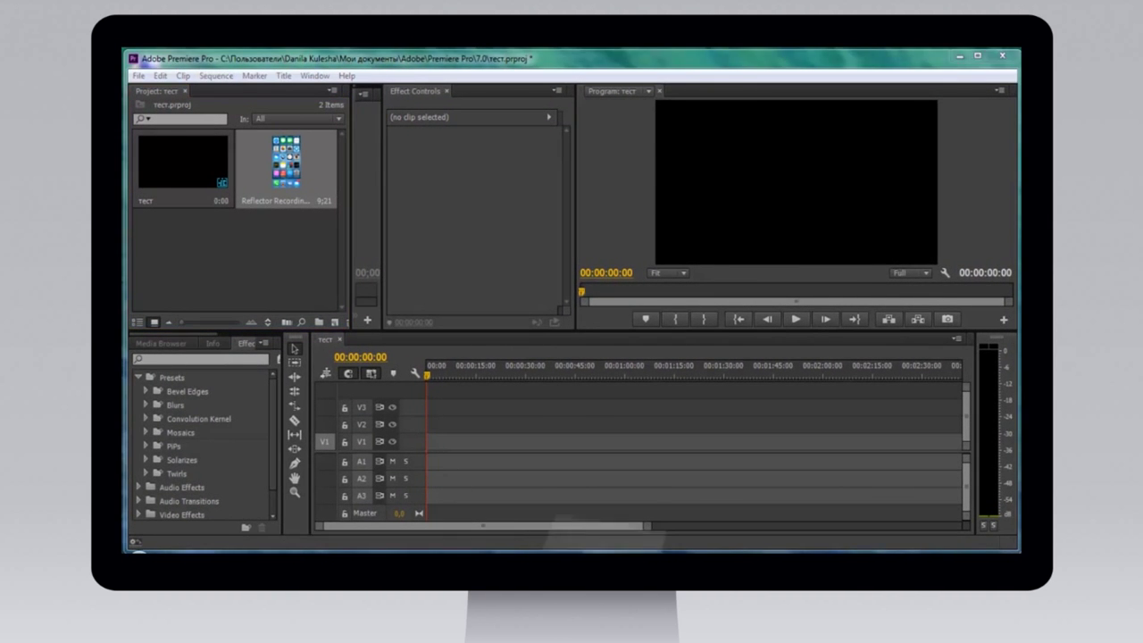
Import белый.psd, желтый.psd, зеленый.psd, розовый.psd and синий.psd from the iPhone 5C folder, merging all layers of each.
key("alt+Tab")
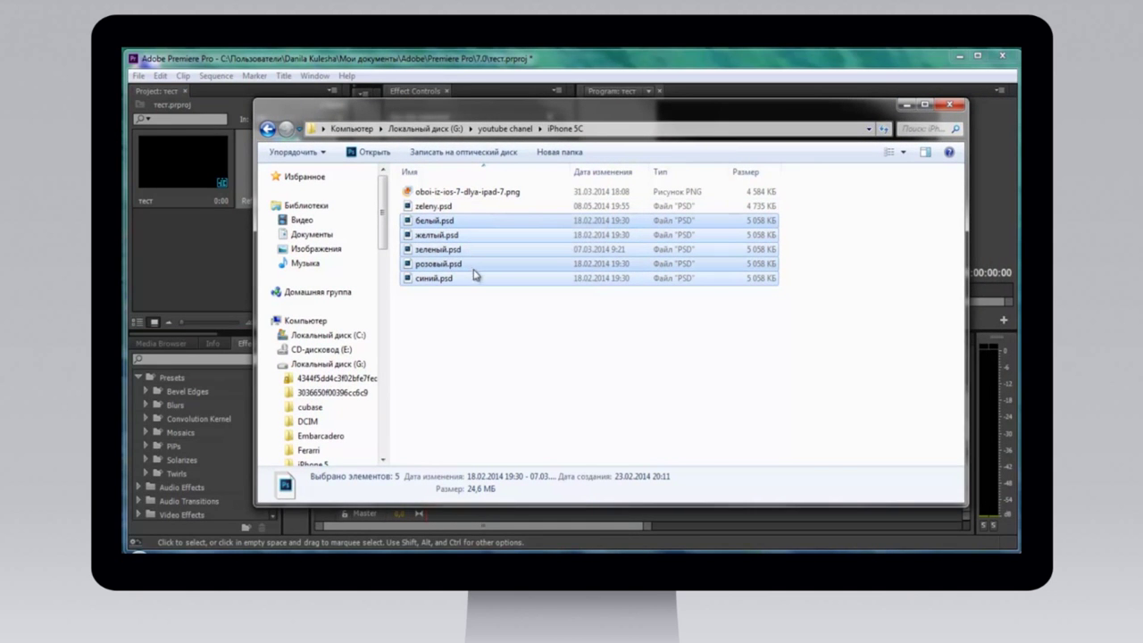
left_click_drag(492, 227, 221, 246)
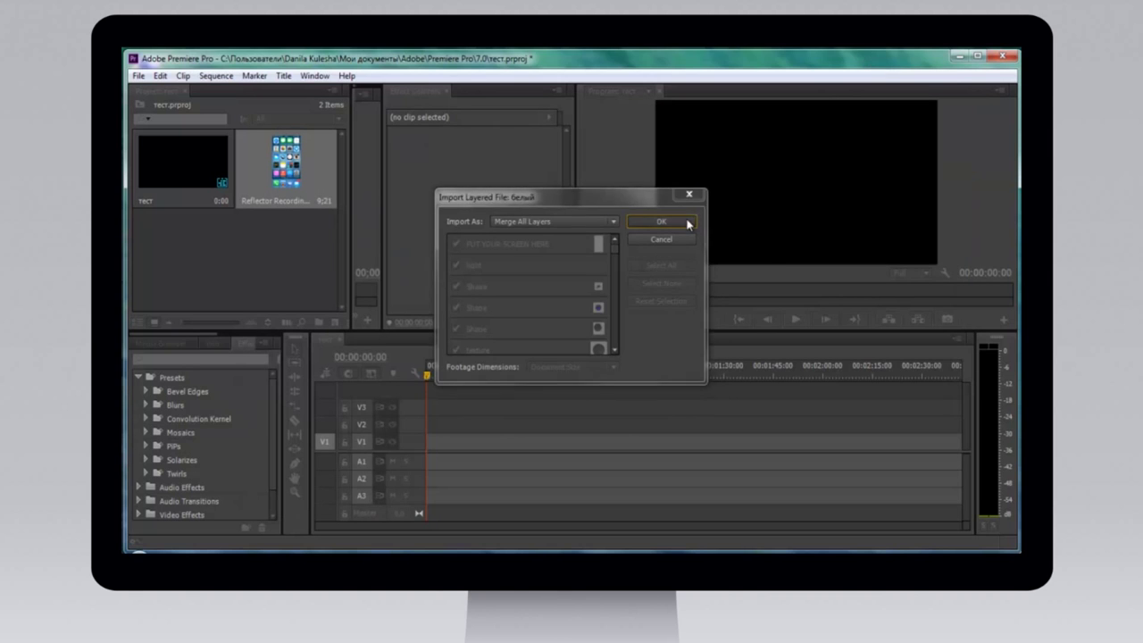
left_click(682, 224)
left_click(684, 225)
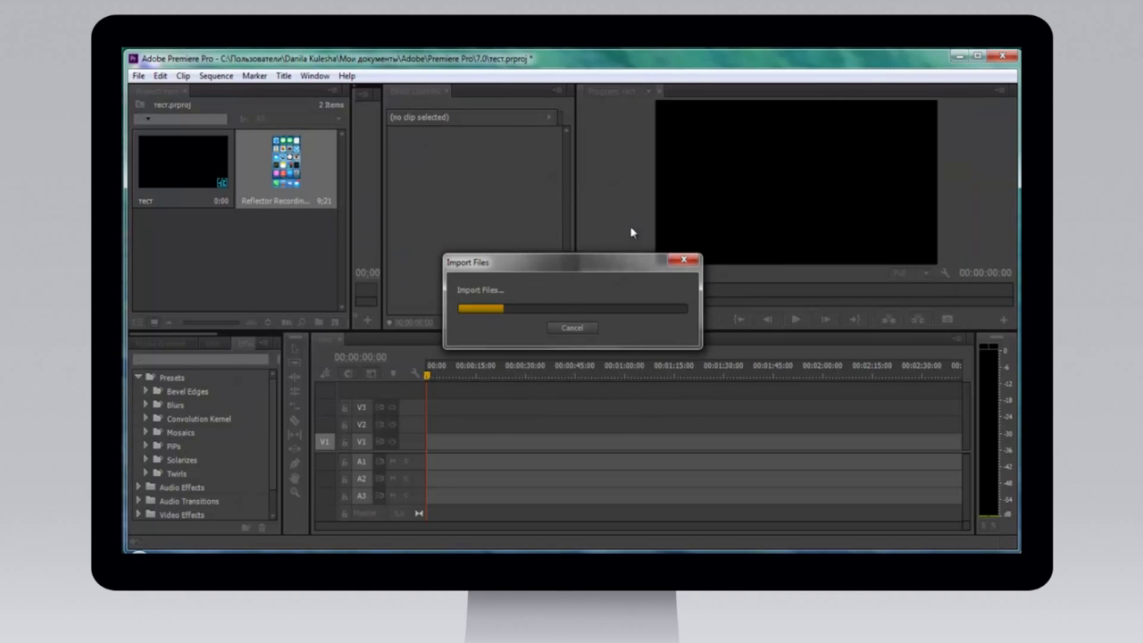
left_click(663, 225)
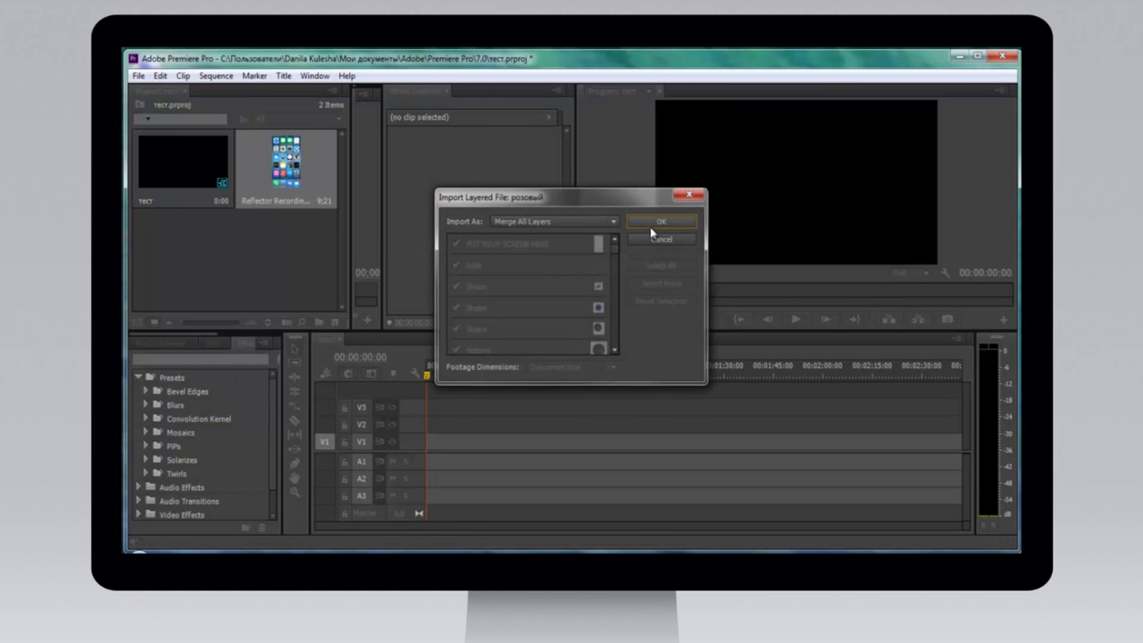
left_click(658, 225)
left_click(658, 224)
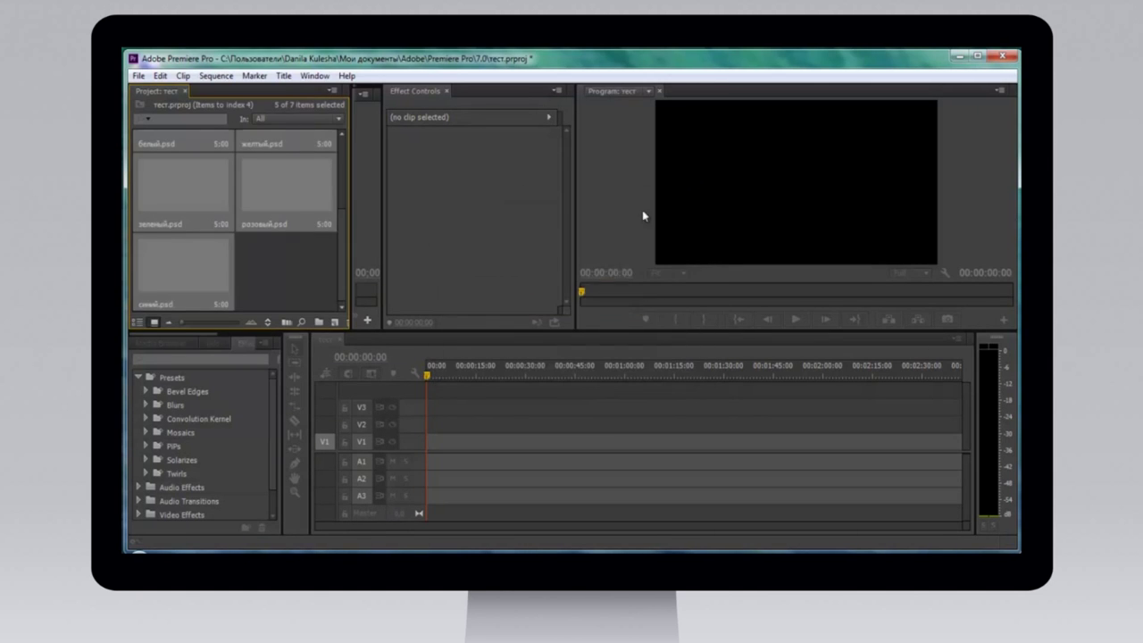
Place зеленый.psd on video track V2 at the start of the sequence.
left_click(313, 274)
scroll(308, 241, "up", 1)
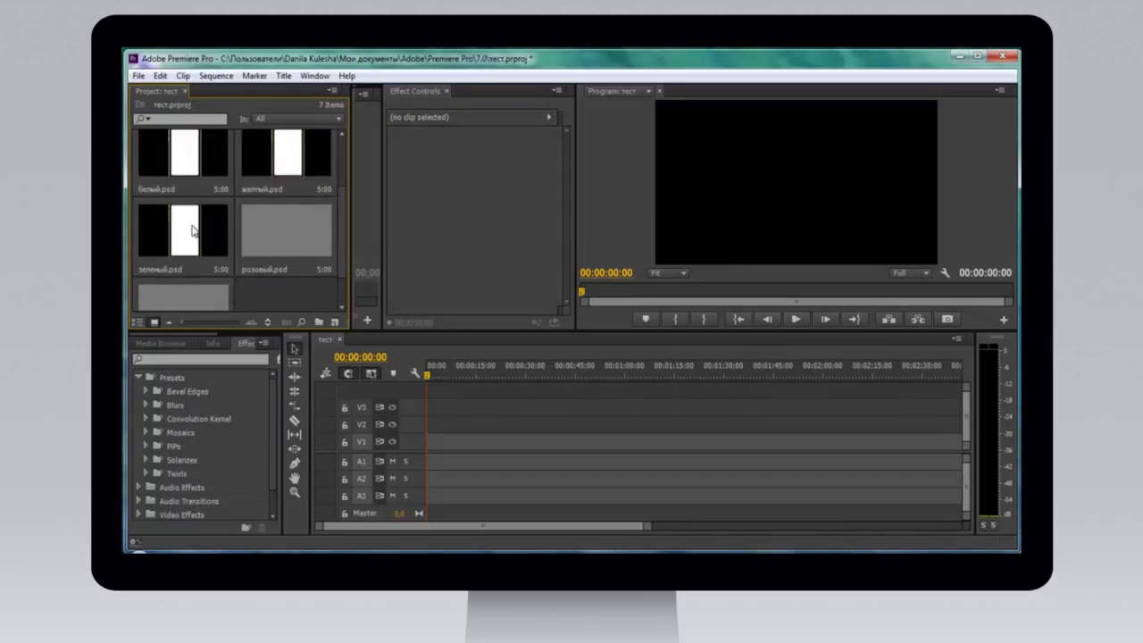
left_click_drag(183, 234, 431, 418)
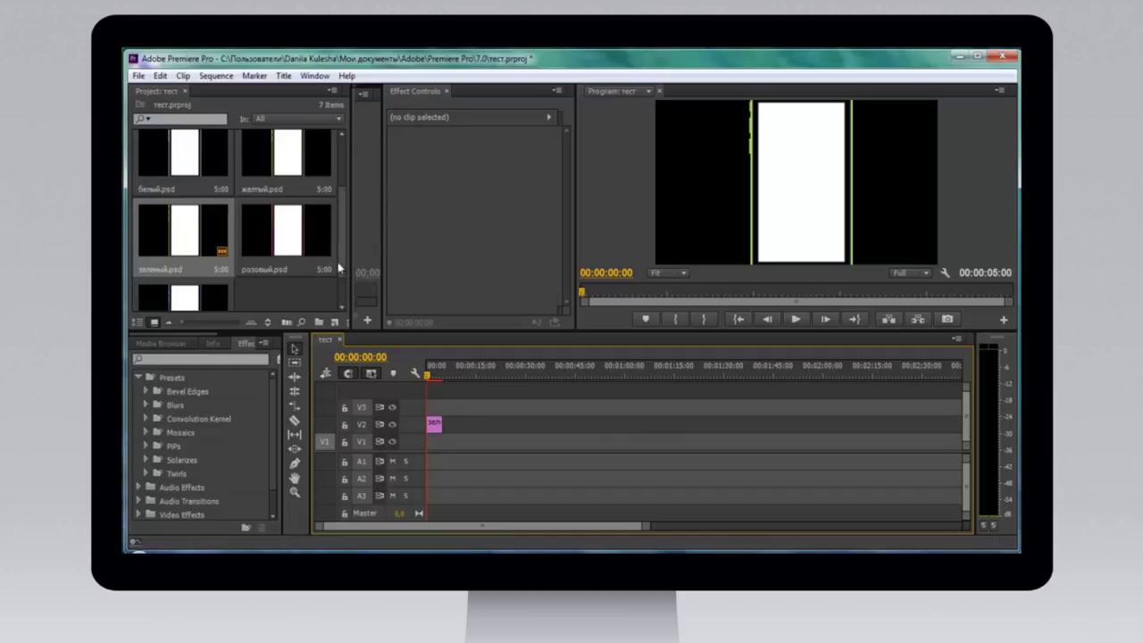
Place the Reflector Recording clip on video track V3 at the start of the sequence, above the phone mockup.
scroll(339, 266, "up", 3)
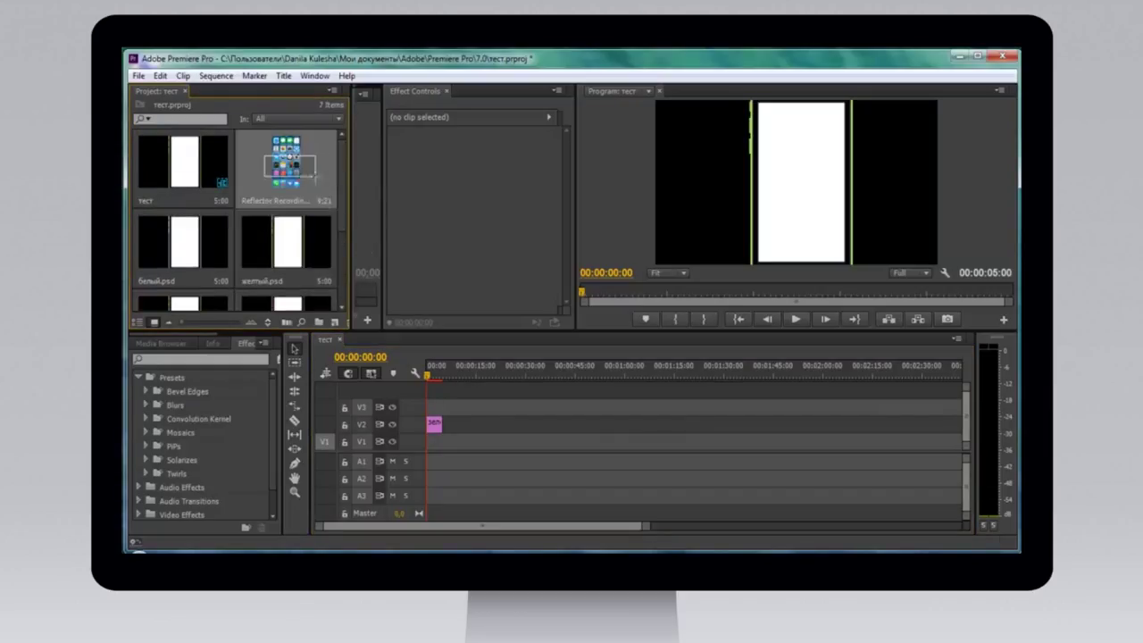
left_click_drag(314, 176, 247, 181)
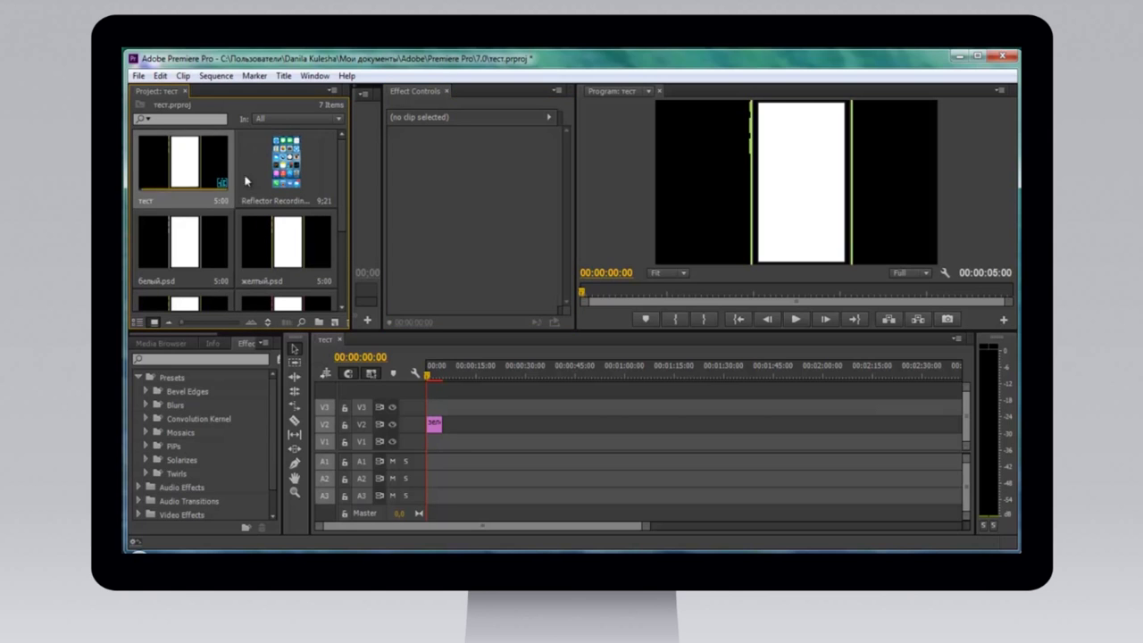
left_click(271, 182)
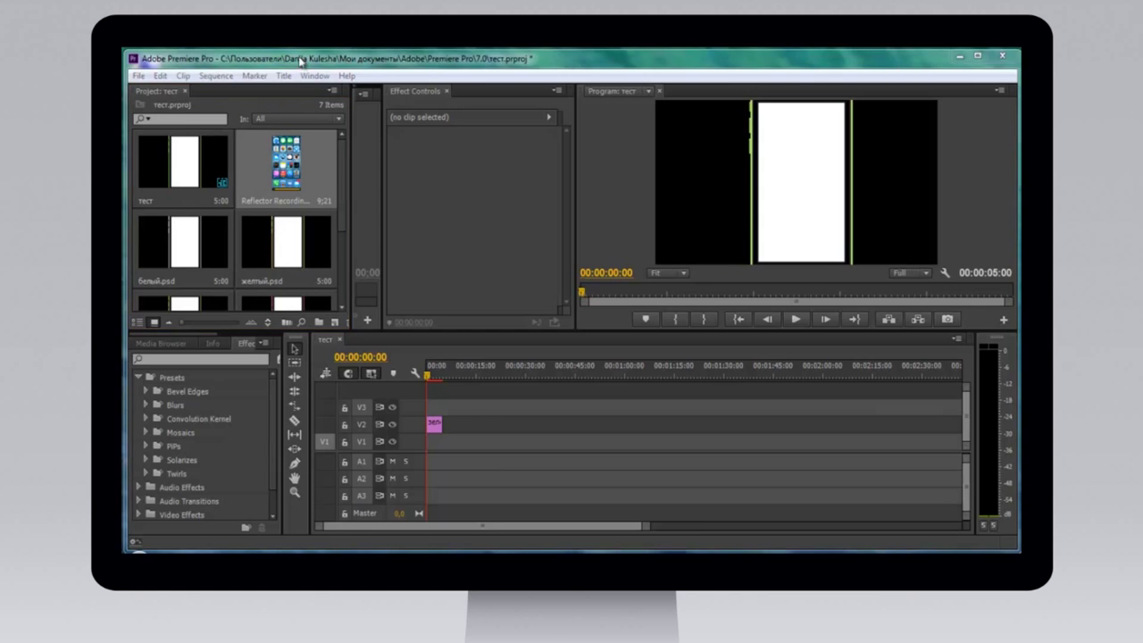
left_click_drag(145, 433, 482, 408)
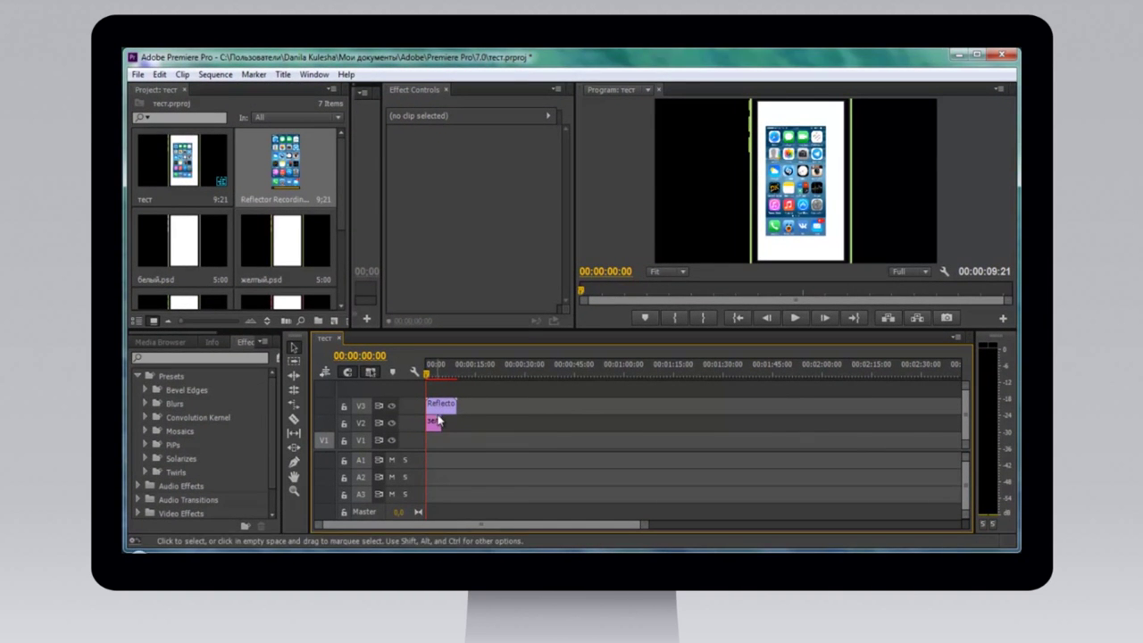
Extend the зеленый.psd clip on V2 to the end of the recording and scrub through the composite.
left_click_drag(441, 422, 455, 422)
left_click_drag(428, 370, 440, 372)
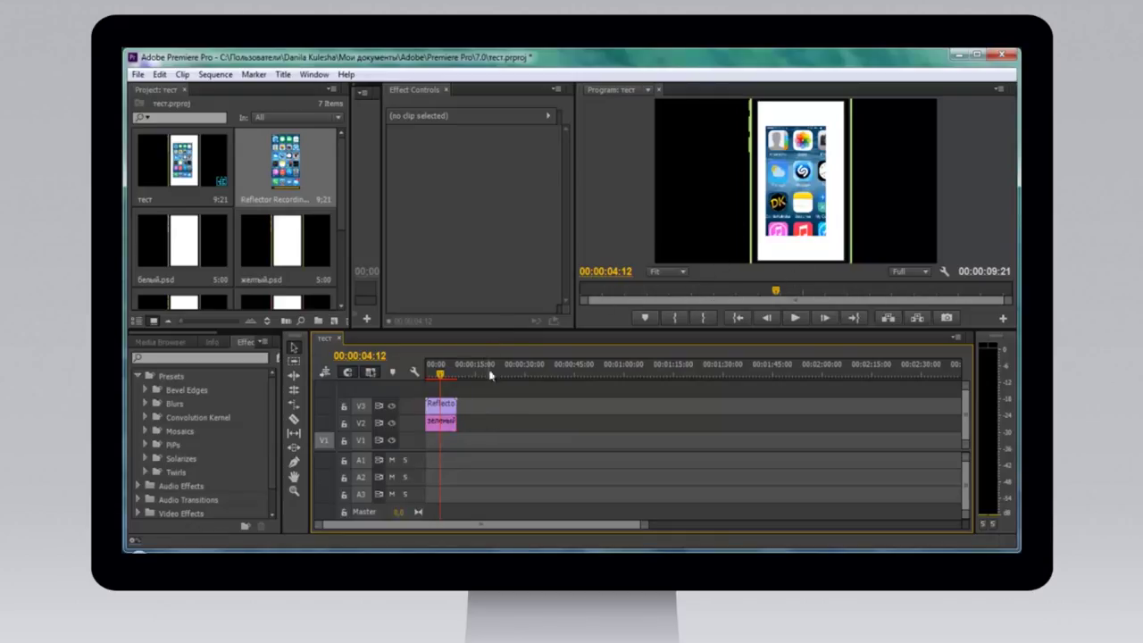
left_click_drag(438, 372, 435, 375)
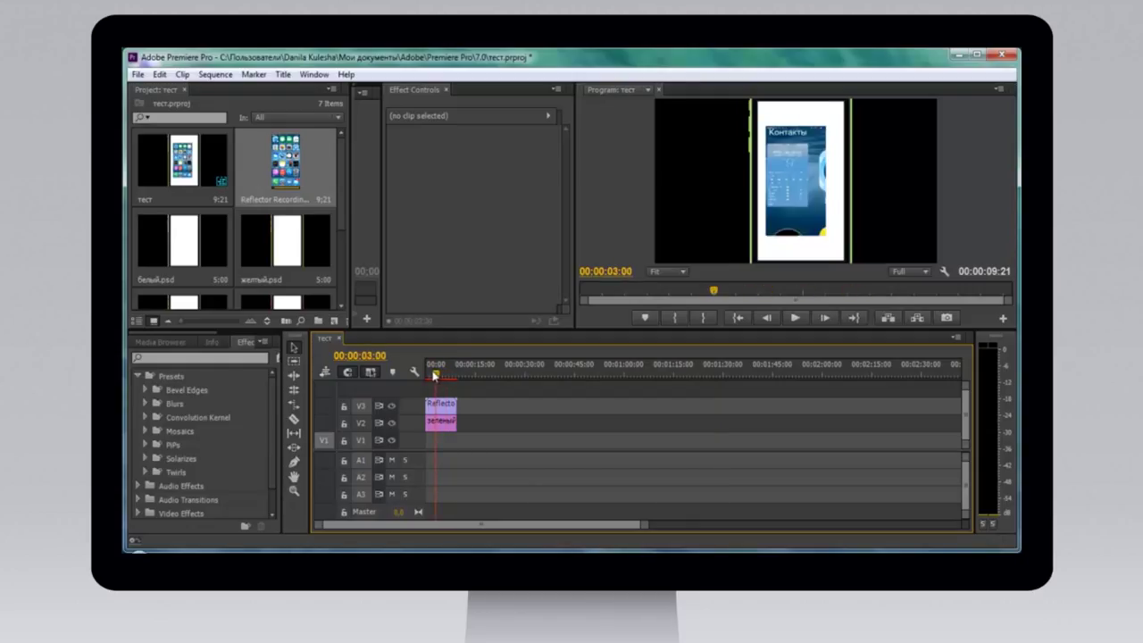
Set the Motion position of the Reflector Recording clip on V3 to 994, 538.
left_click(447, 407)
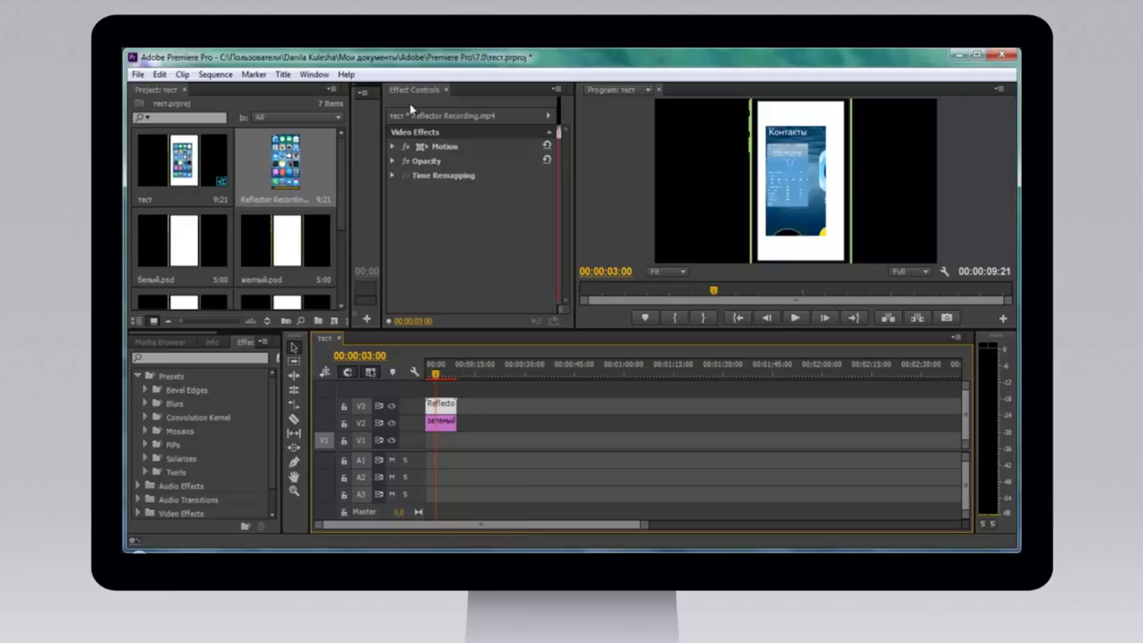
left_click(393, 147)
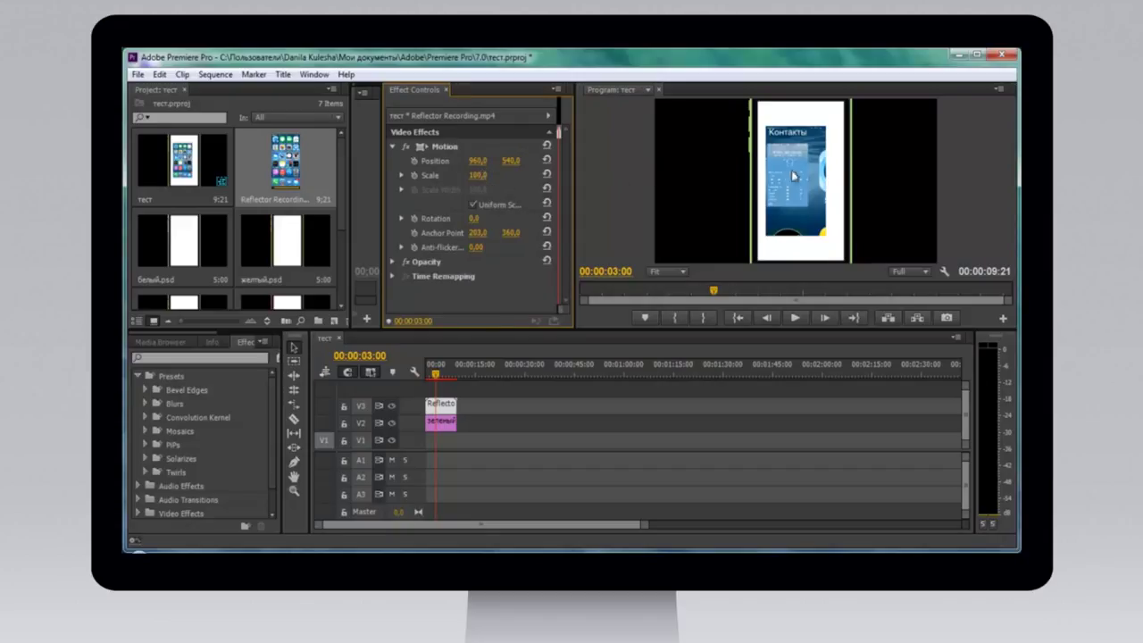
left_click_drag(447, 383, 430, 376)
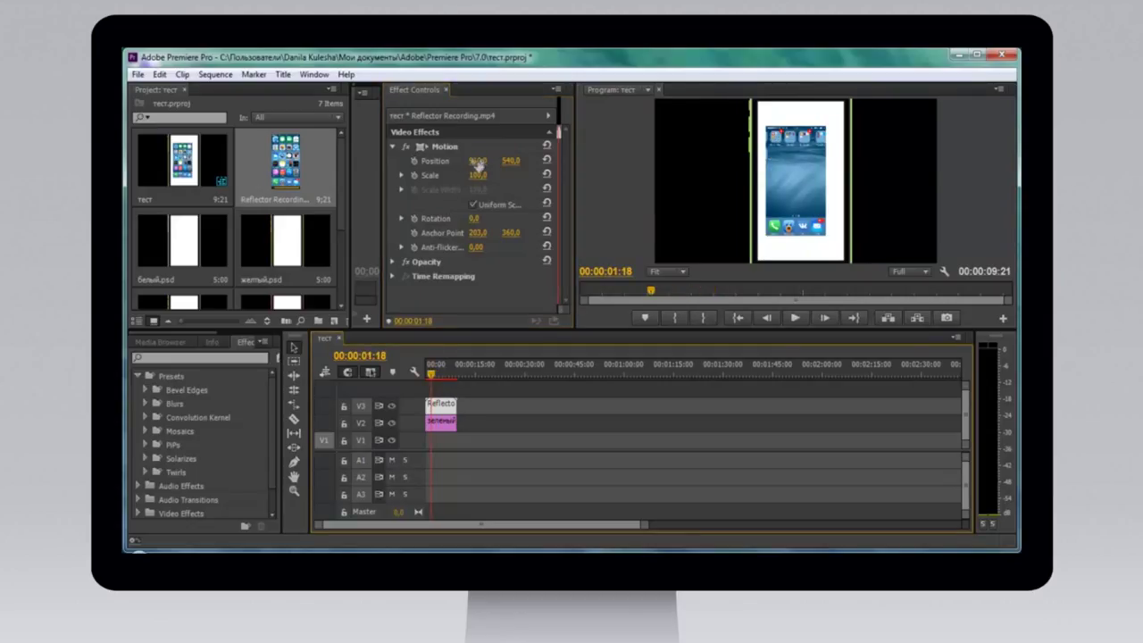
left_click(485, 160)
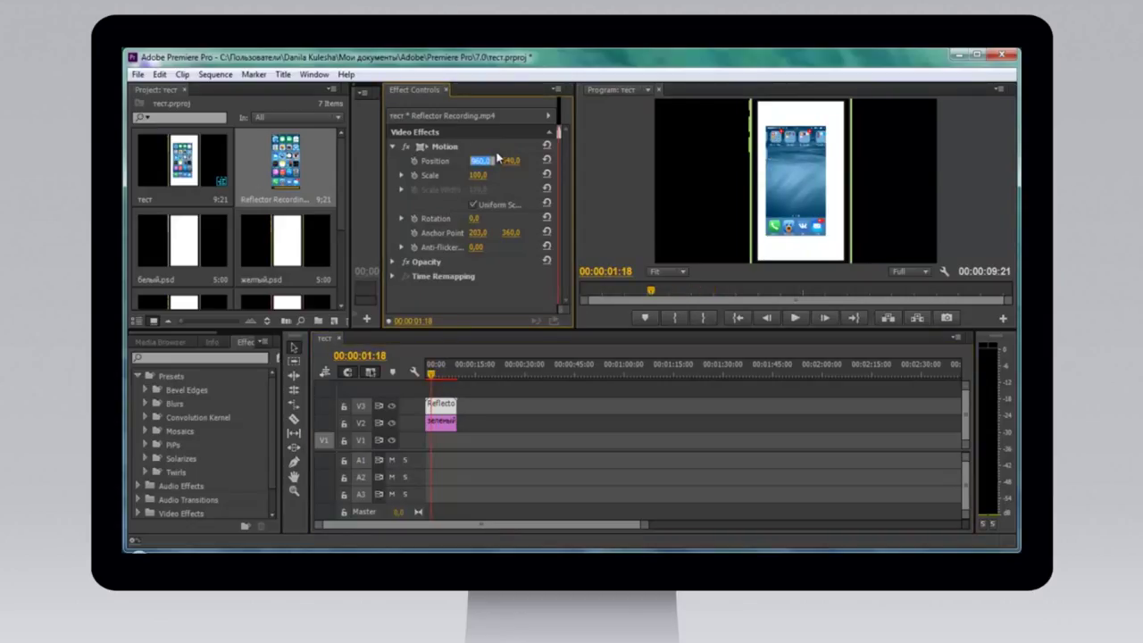
type("994")
key("Tab")
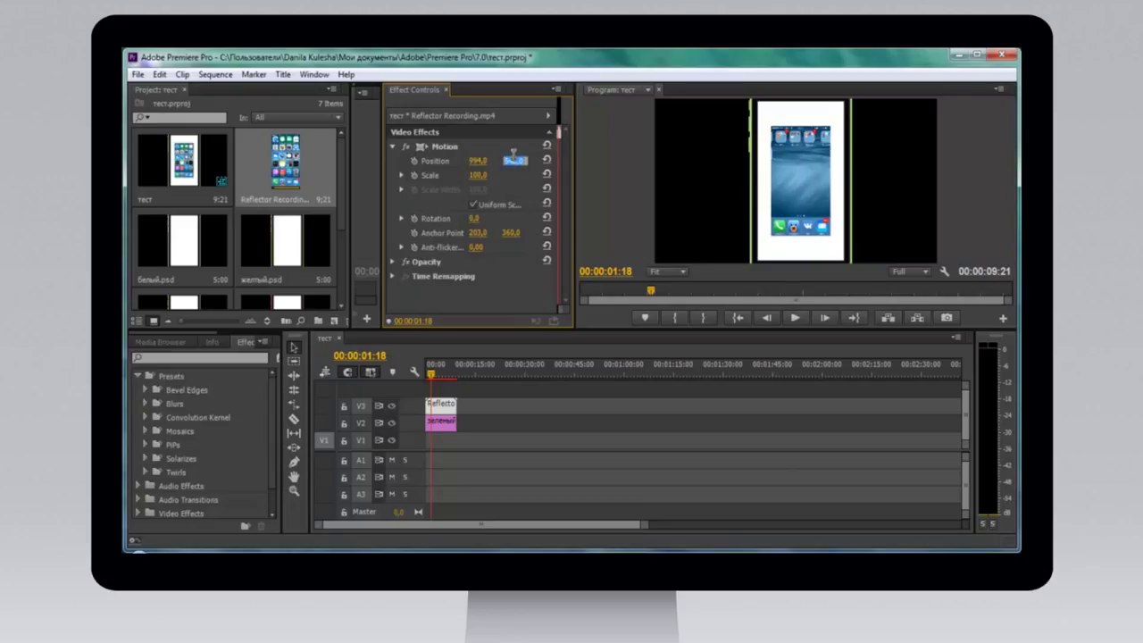
Set the scale of the V3 recording to 145 so it fills the phone screen.
left_click(474, 175)
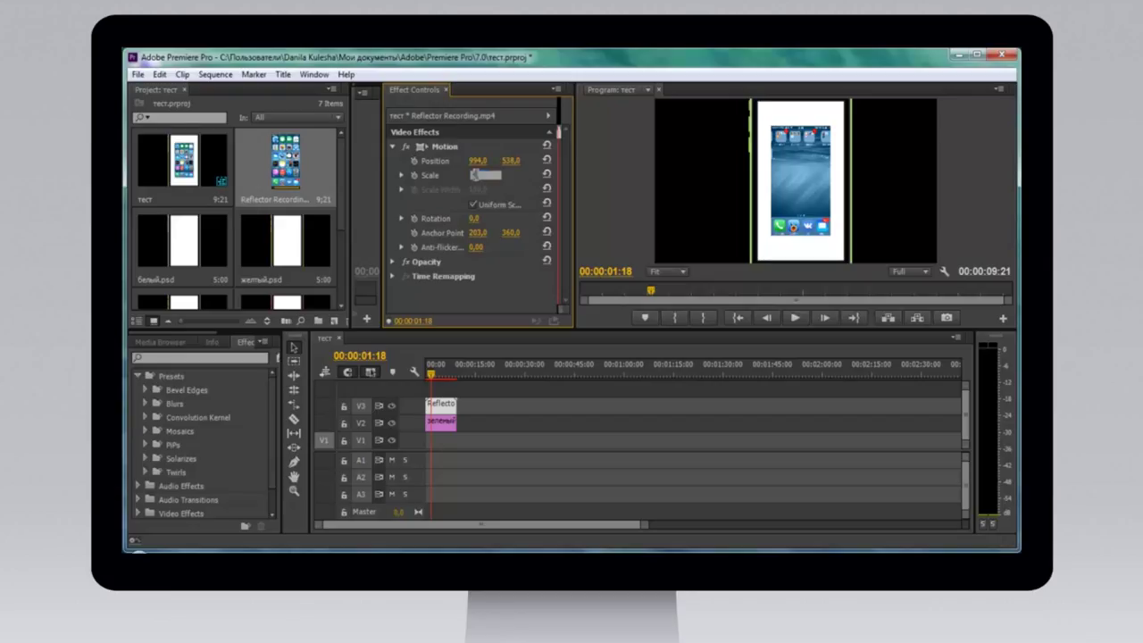
type("145")
key("Return")
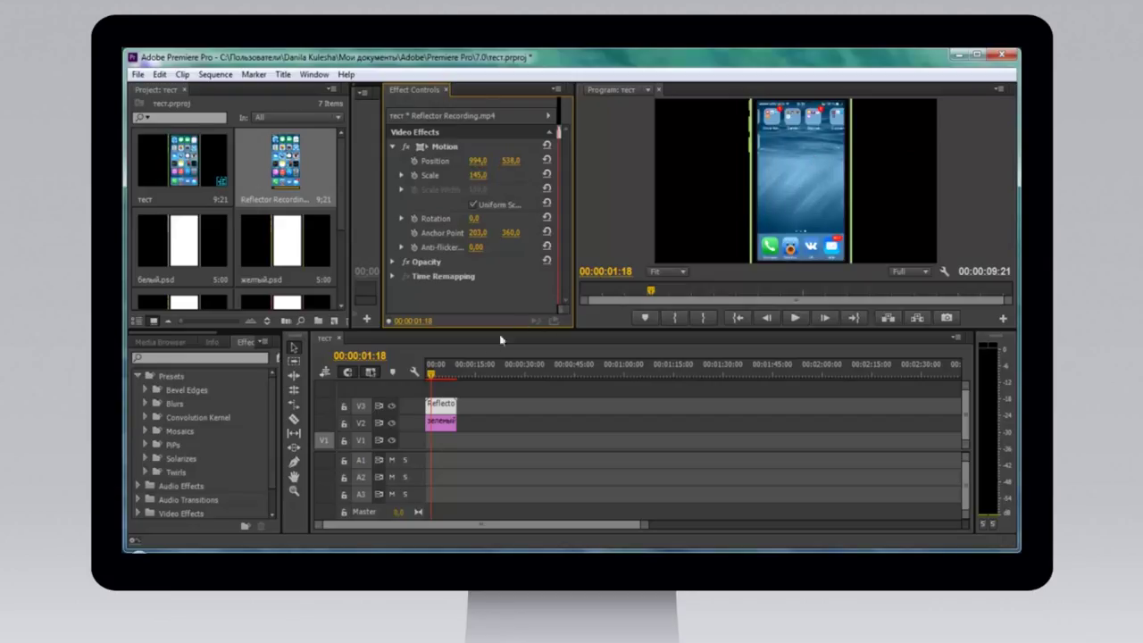
Duplicate the scaled recording clip onto video track V1, aligned with the start of the sequence.
left_click(436, 377)
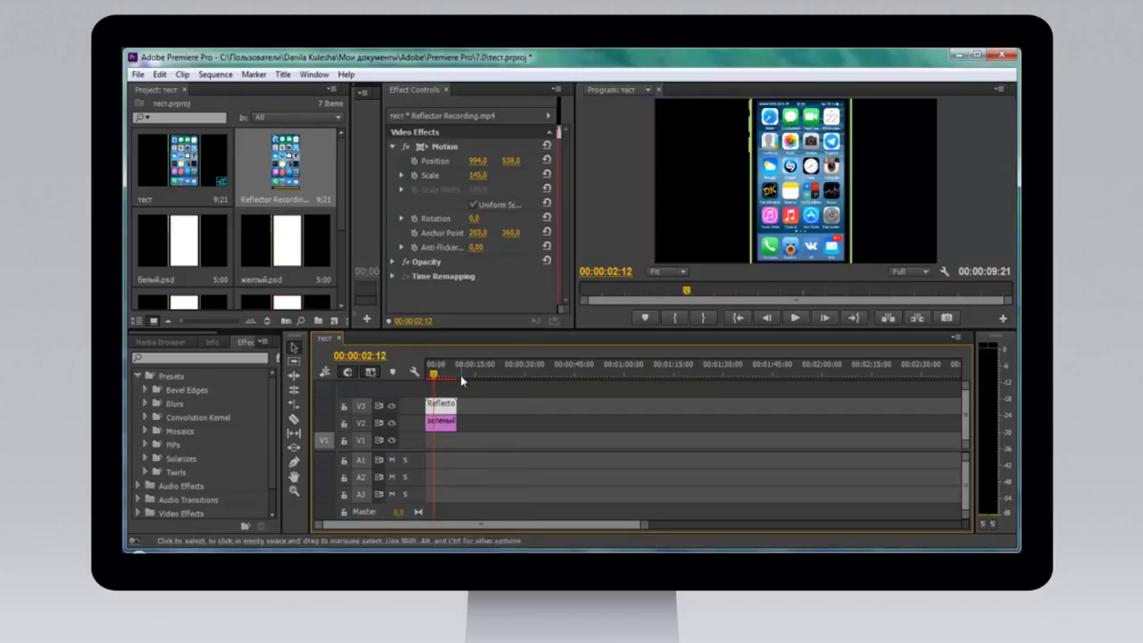
left_click(463, 368)
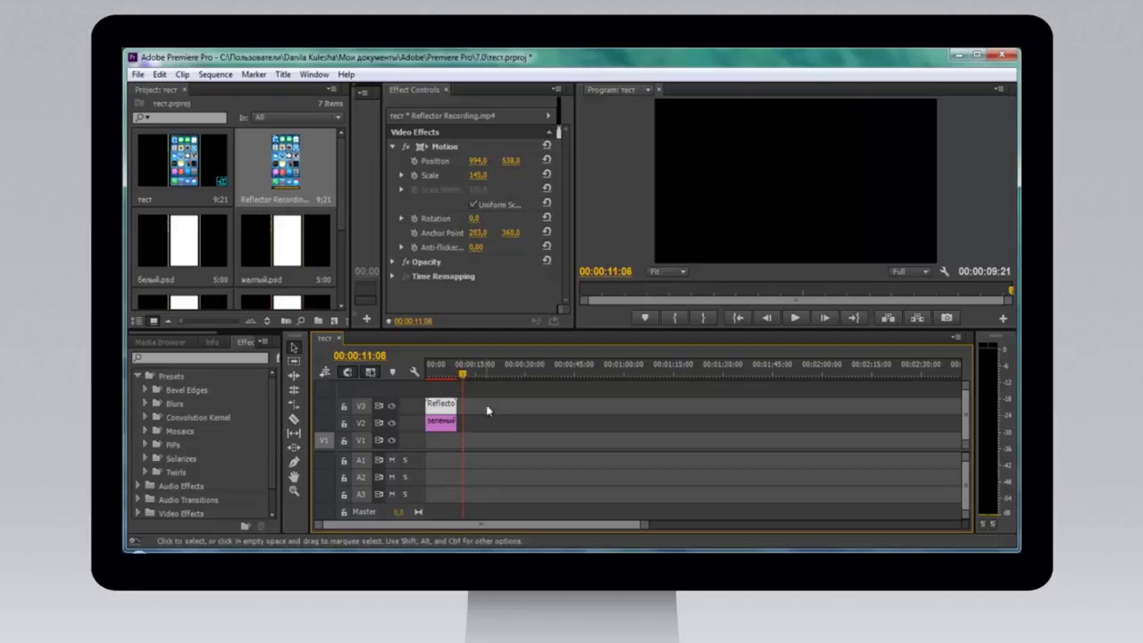
key("ctrl+v")
left_click_drag(479, 442, 444, 442)
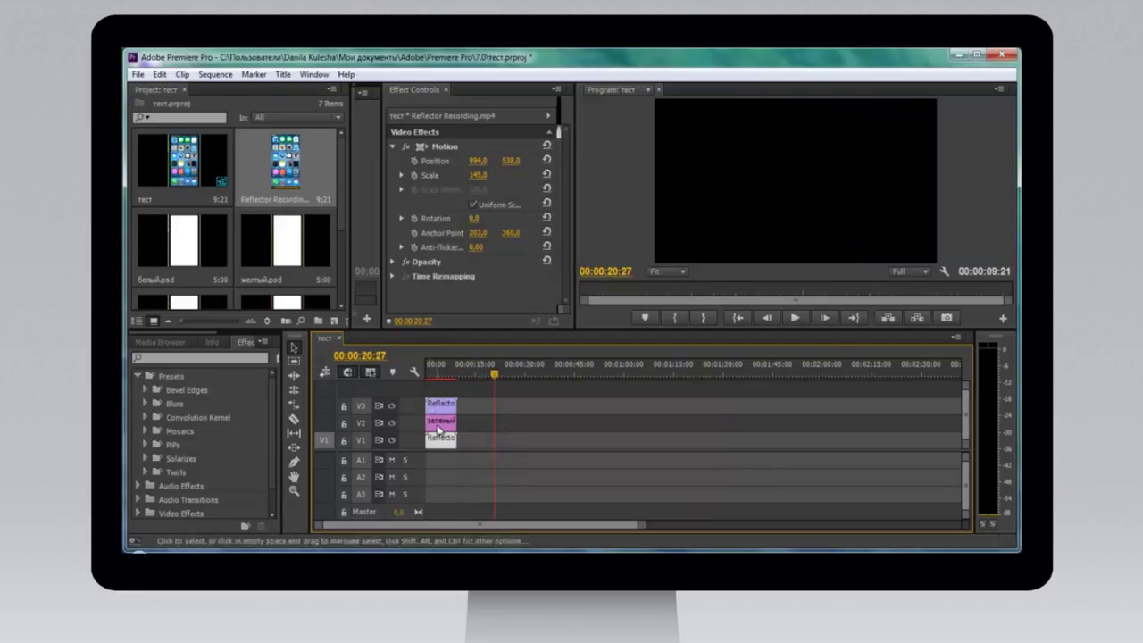
Enlarge the V1 recording copy to scale 500 and position it at 945, 1691 as a background behind the phone.
left_click(426, 369)
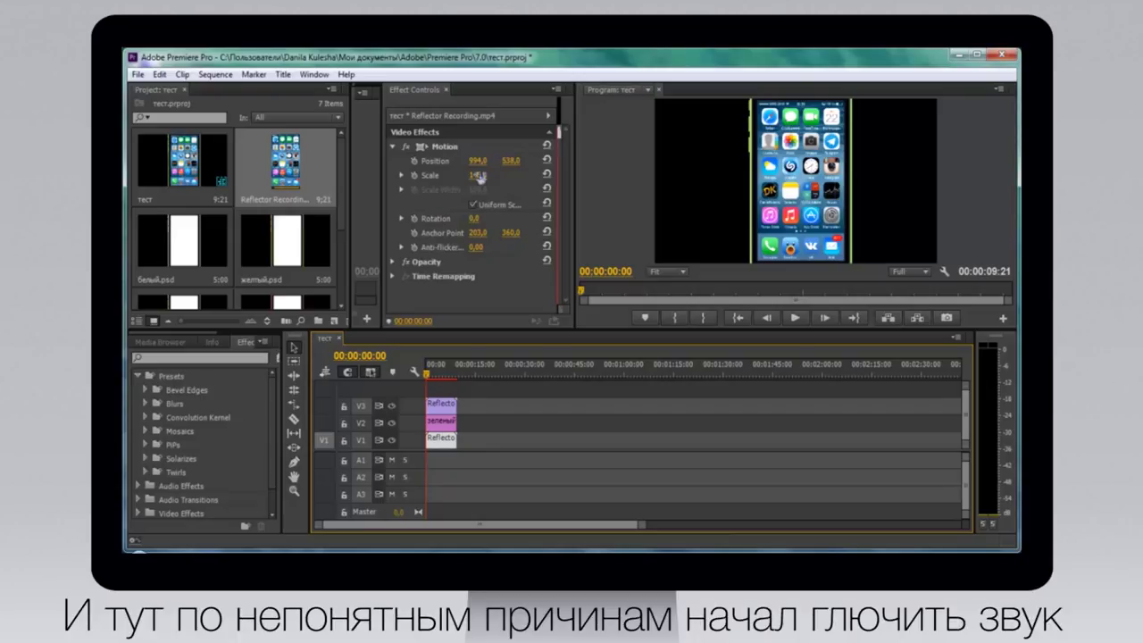
left_click_drag(478, 176, 713, 172)
left_click_drag(478, 160, 443, 160)
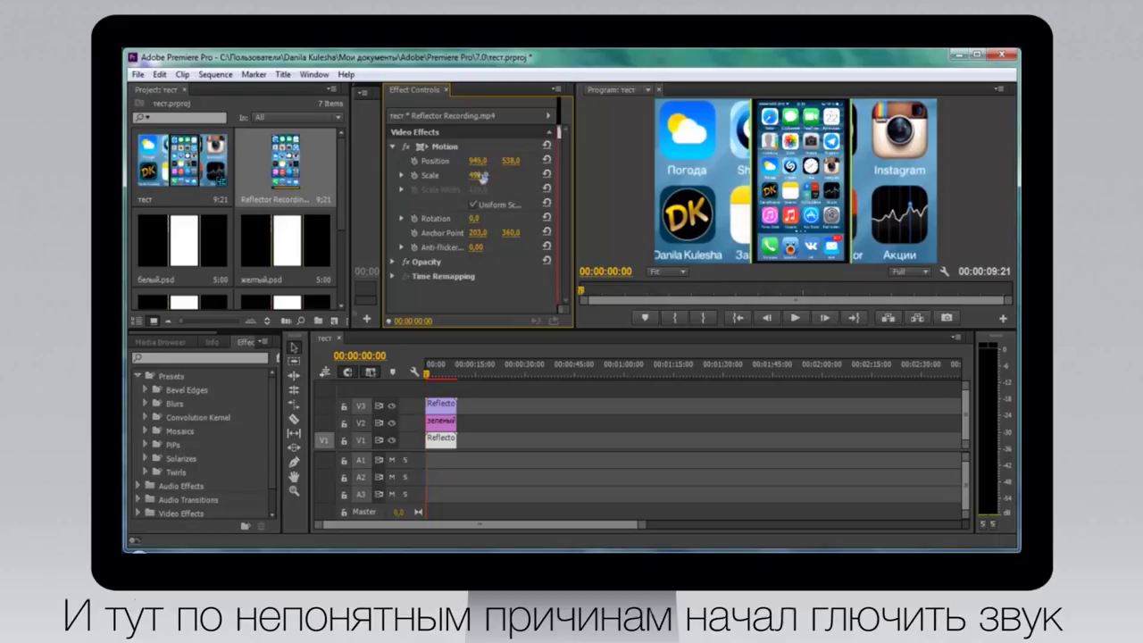
left_click(481, 172)
type("500")
key("Return")
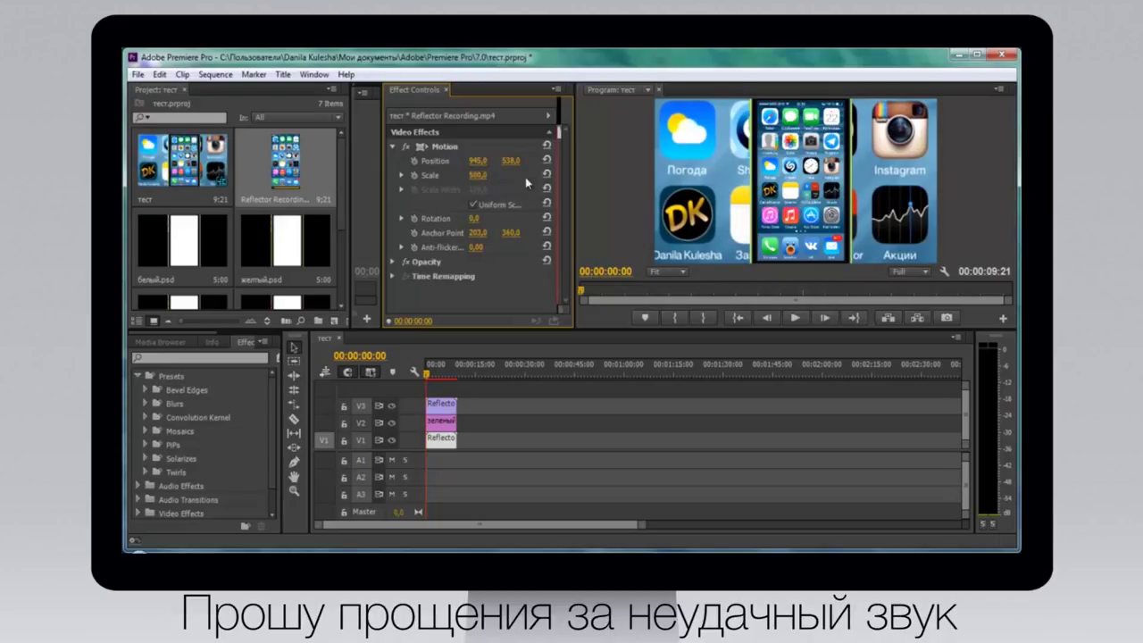
left_click(480, 175)
left_click_drag(525, 161, 538, 196)
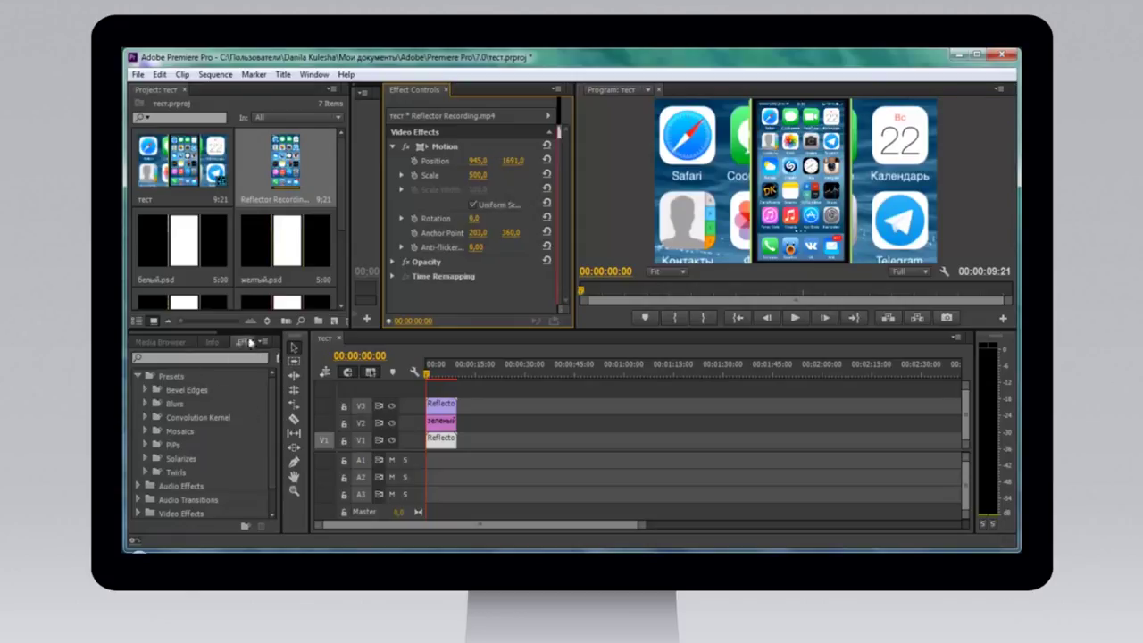
Search the effects for "gau" and apply Gaussian Blur to the enlarged recording clip on V1.
scroll(207, 340, "down", 2)
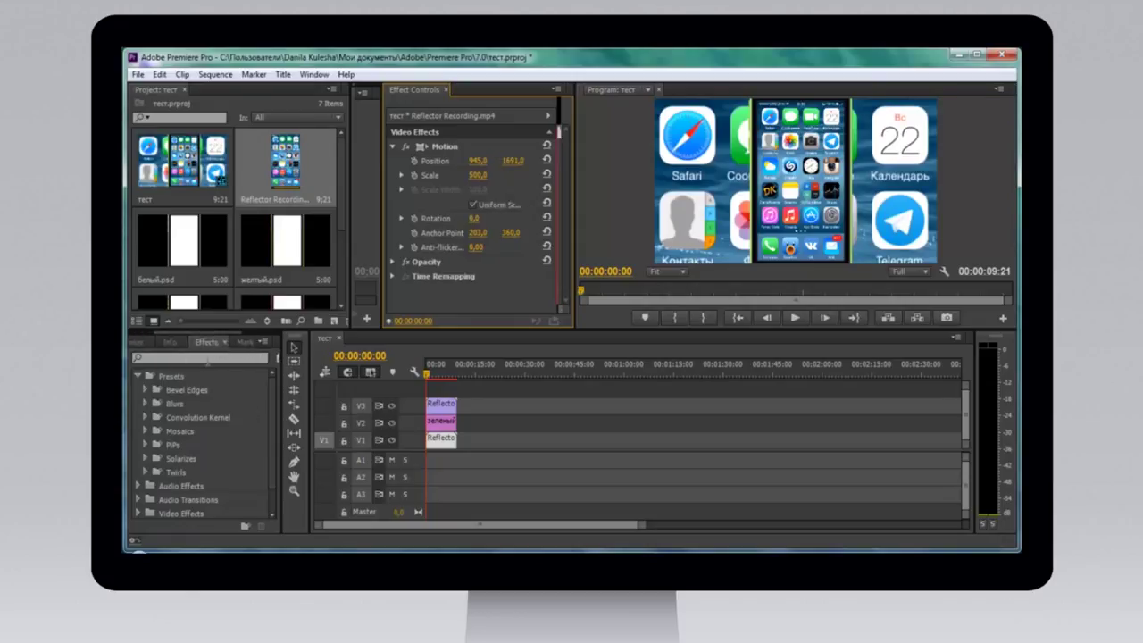
left_click(207, 358)
type("n")
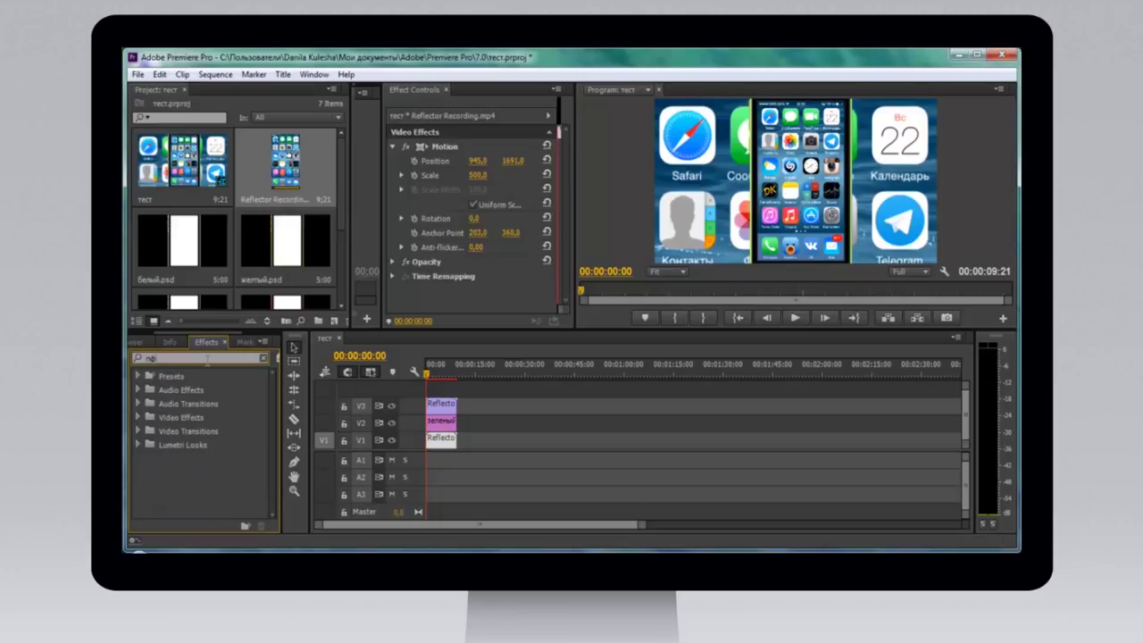
type("ф")
key("BackSpace")
key("BackSpace")
type("gau")
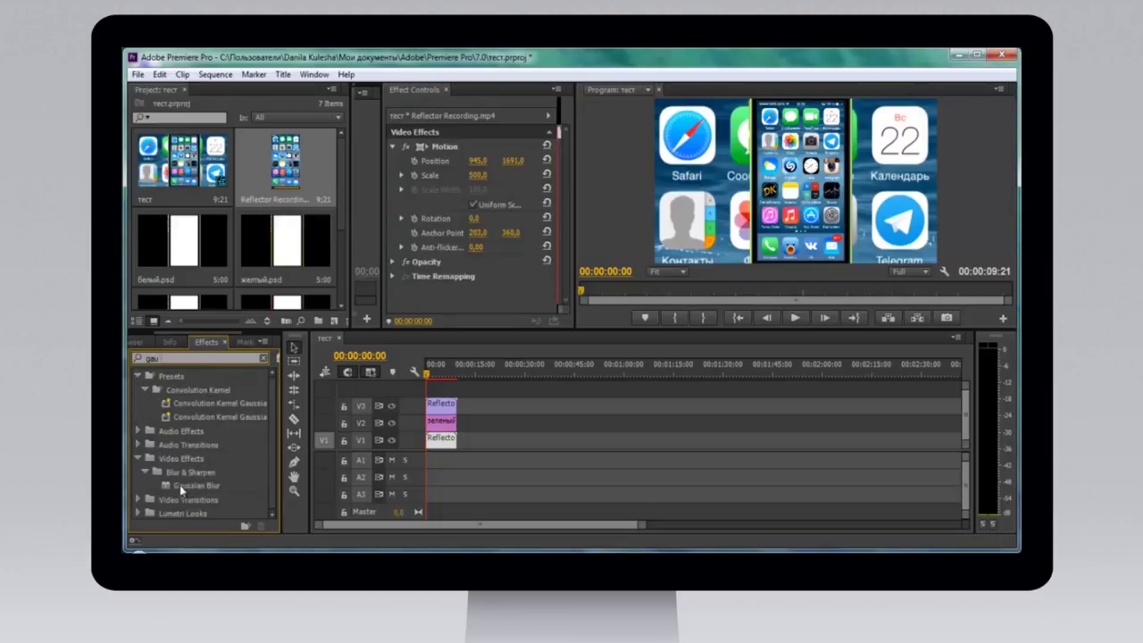
left_click_drag(181, 488, 439, 441)
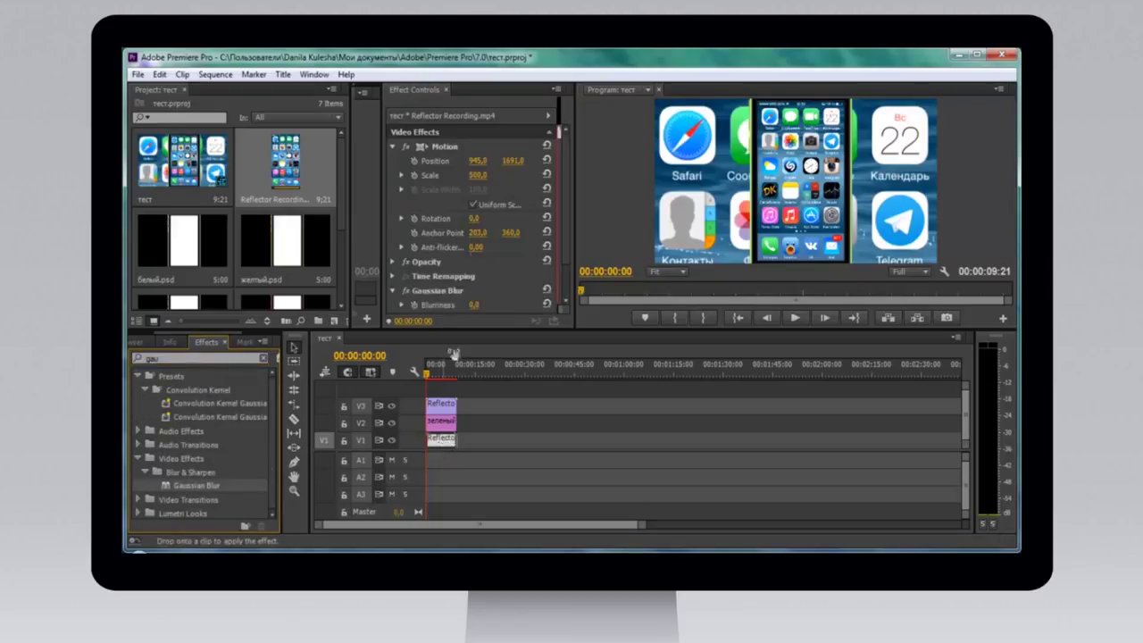
Set the Gaussian Blur's Blurriness to 25 on the V1 clip and enable Repeat Edge Pixels.
scroll(469, 265, "down", 2)
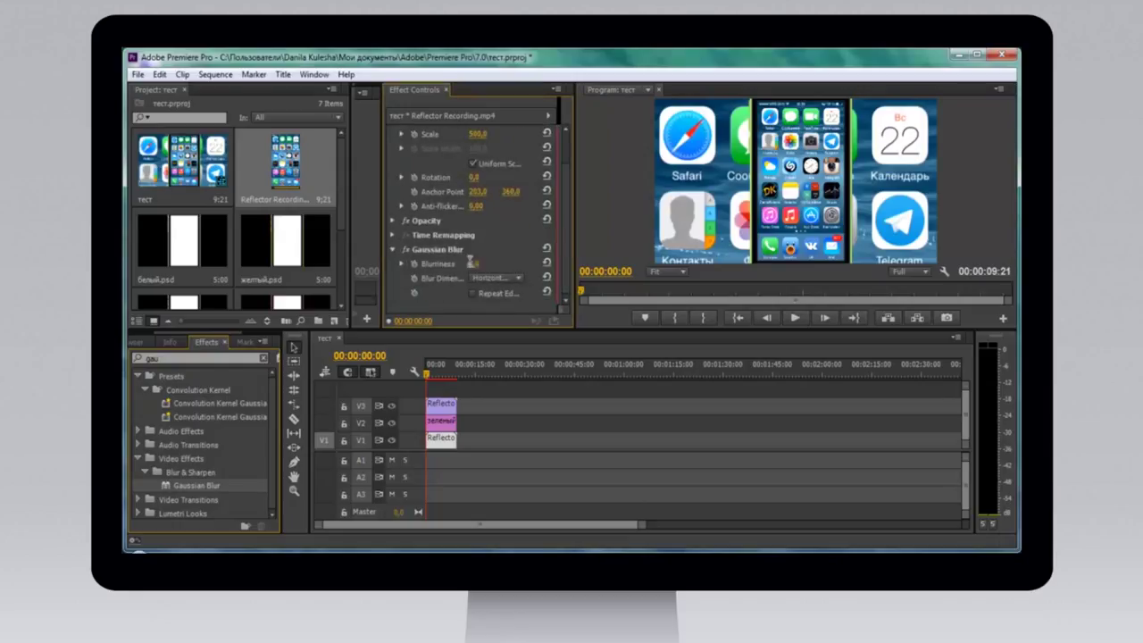
left_click(471, 265)
type("25")
key("Return")
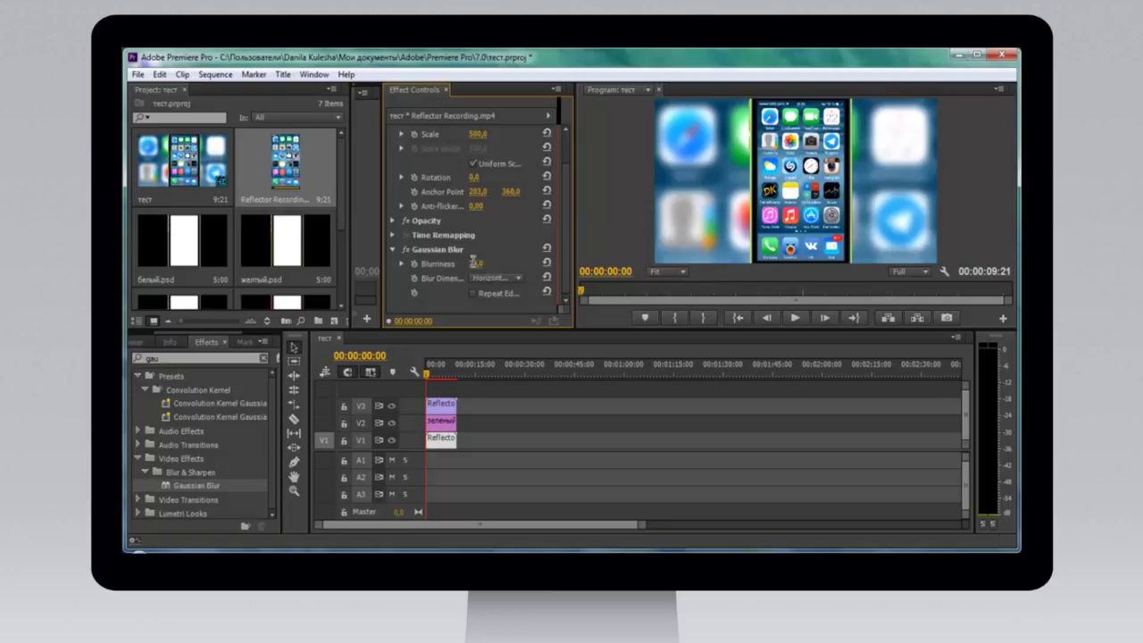
left_click(474, 264)
key("Return")
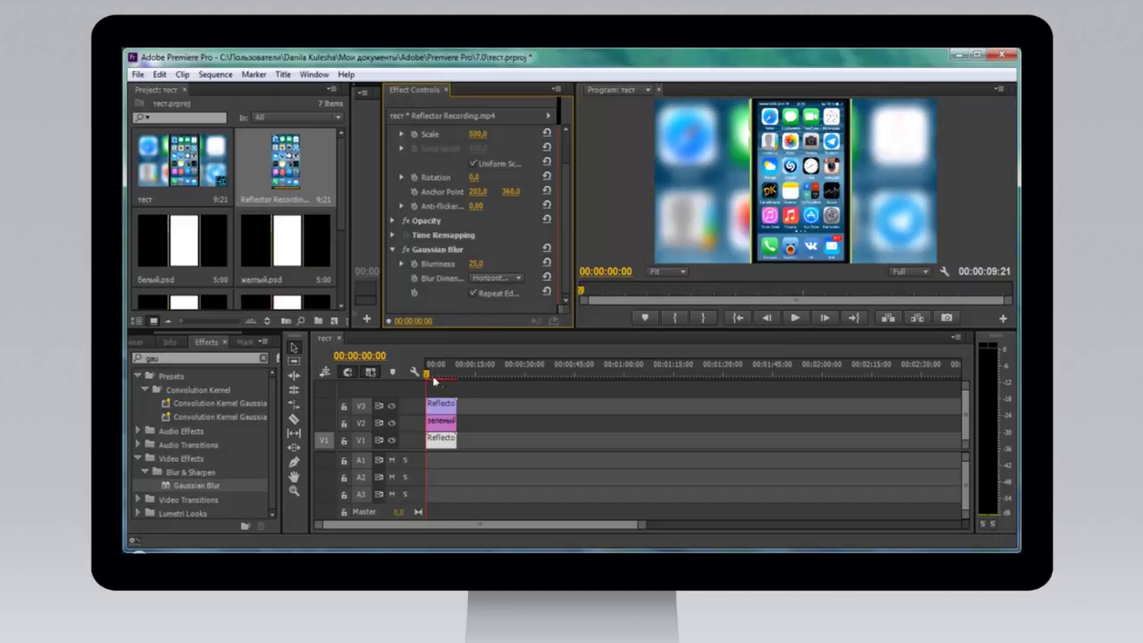
Return the playhead to the start of the sequence and open the media export settings.
left_click(440, 379)
left_click_drag(428, 379, 416, 379)
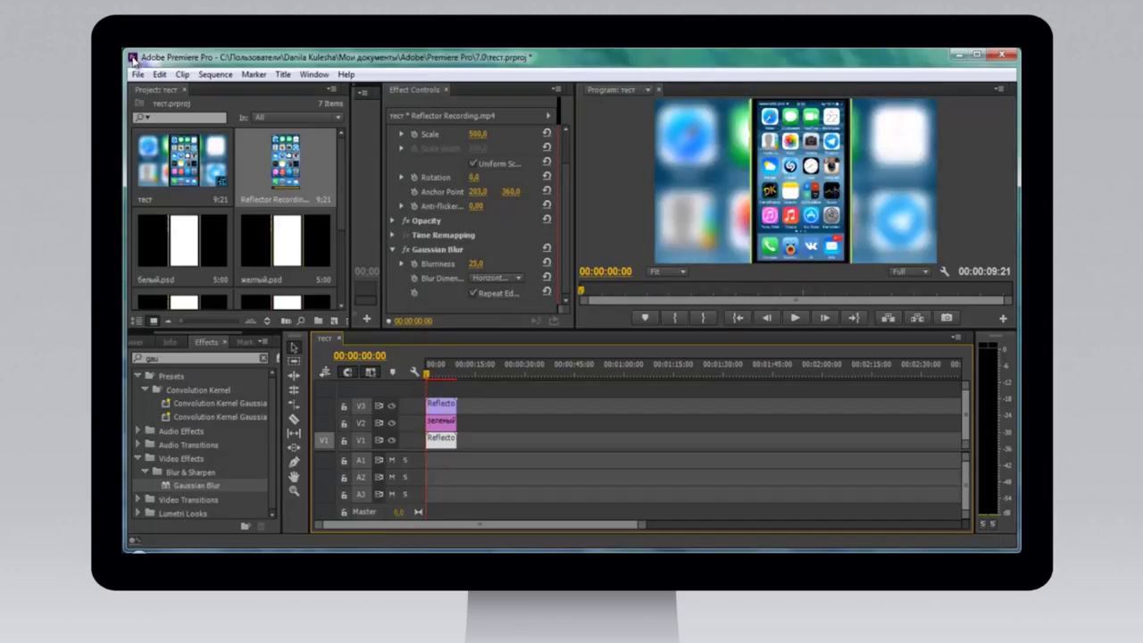
left_click(159, 75)
left_click(139, 74)
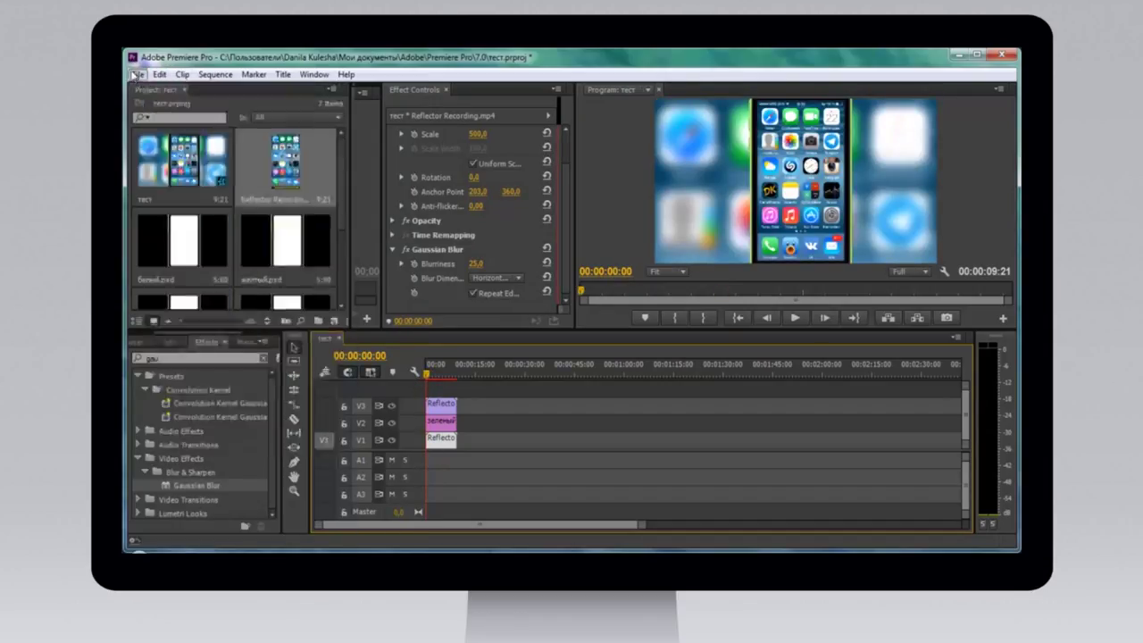
left_click(138, 74)
mouse_move(243, 446)
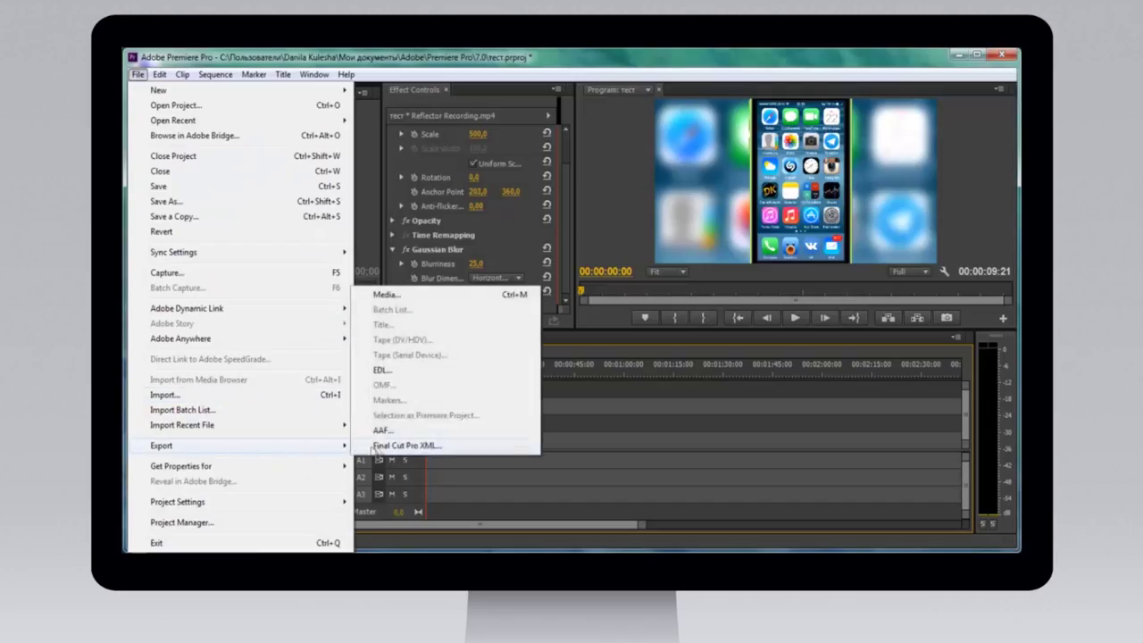
left_click(375, 298)
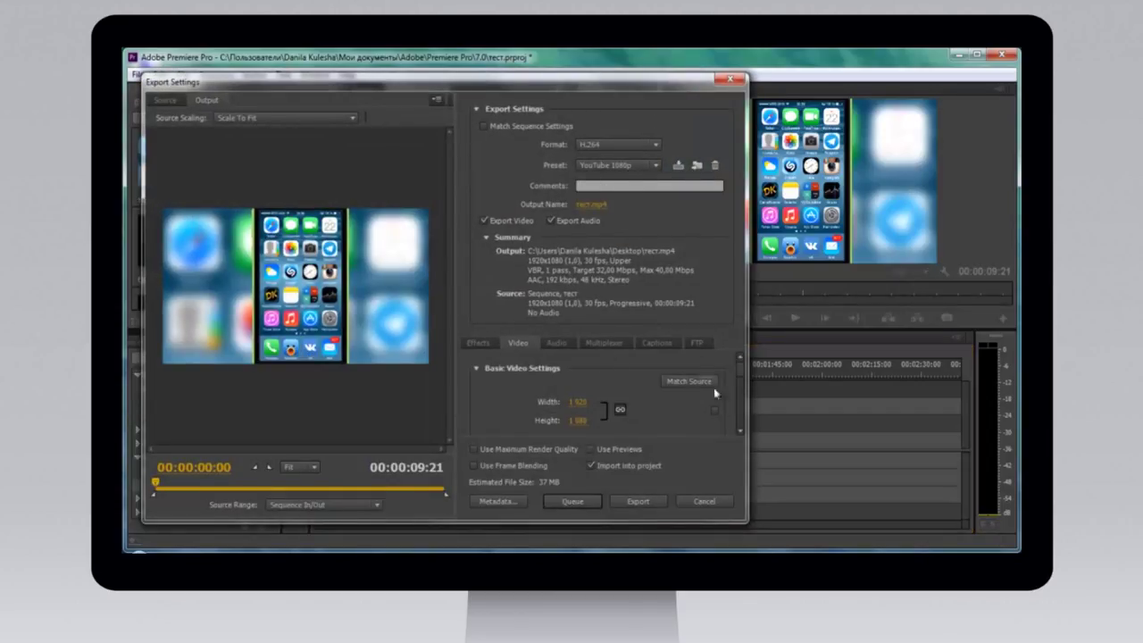
Examine the H.264 export presets and the video bitrate settings, and close the export settings without exporting.
left_click(600, 170)
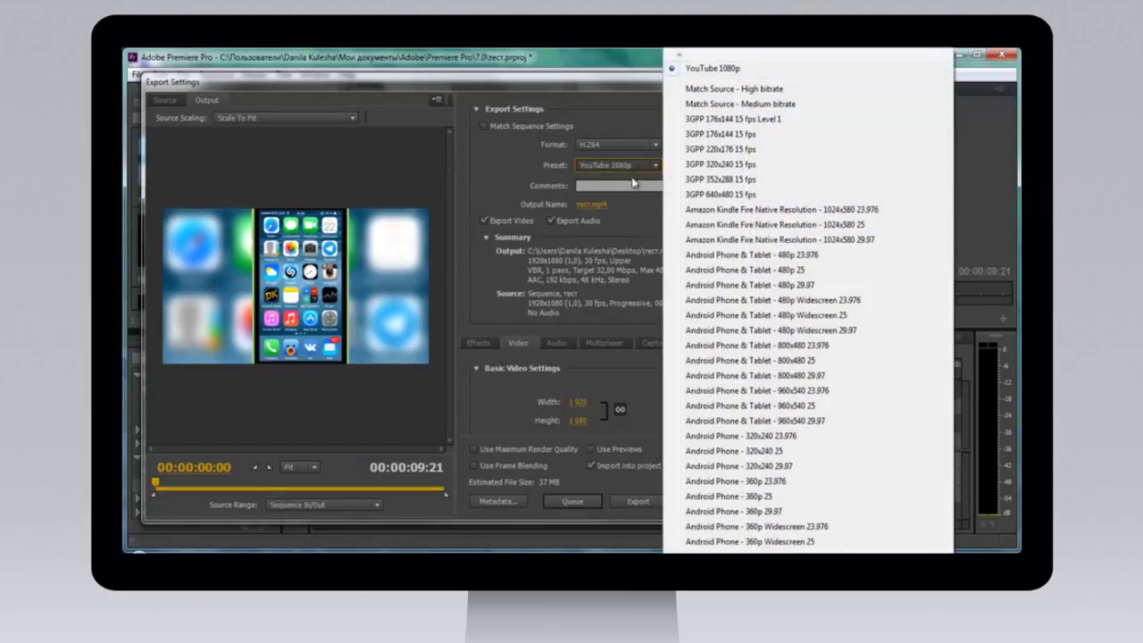
left_click(635, 185)
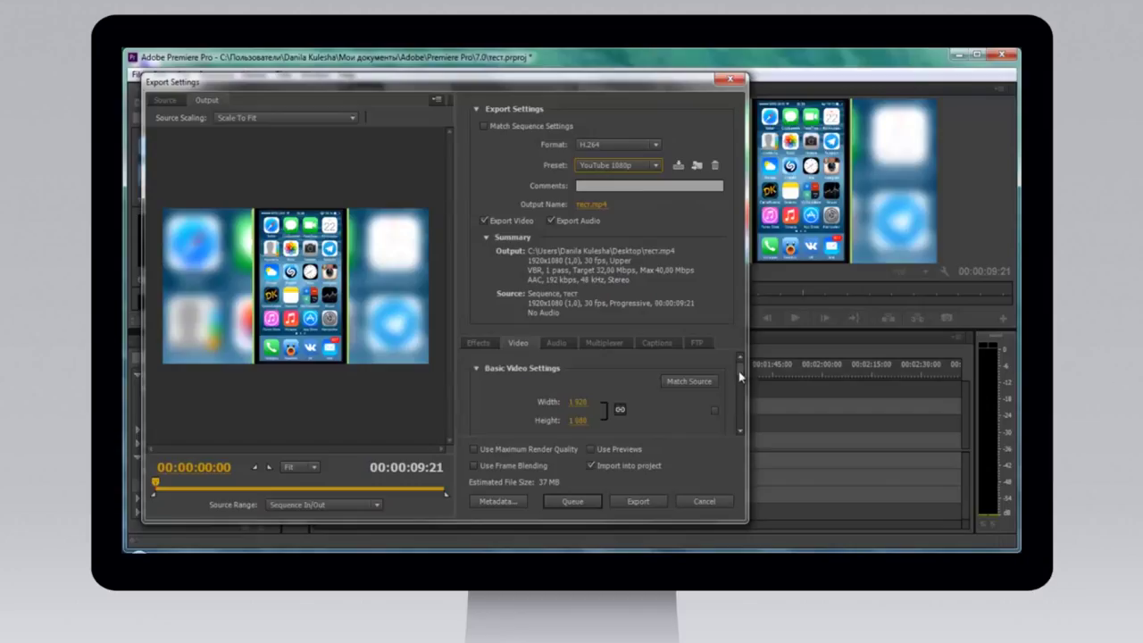
left_click_drag(738, 370, 741, 430)
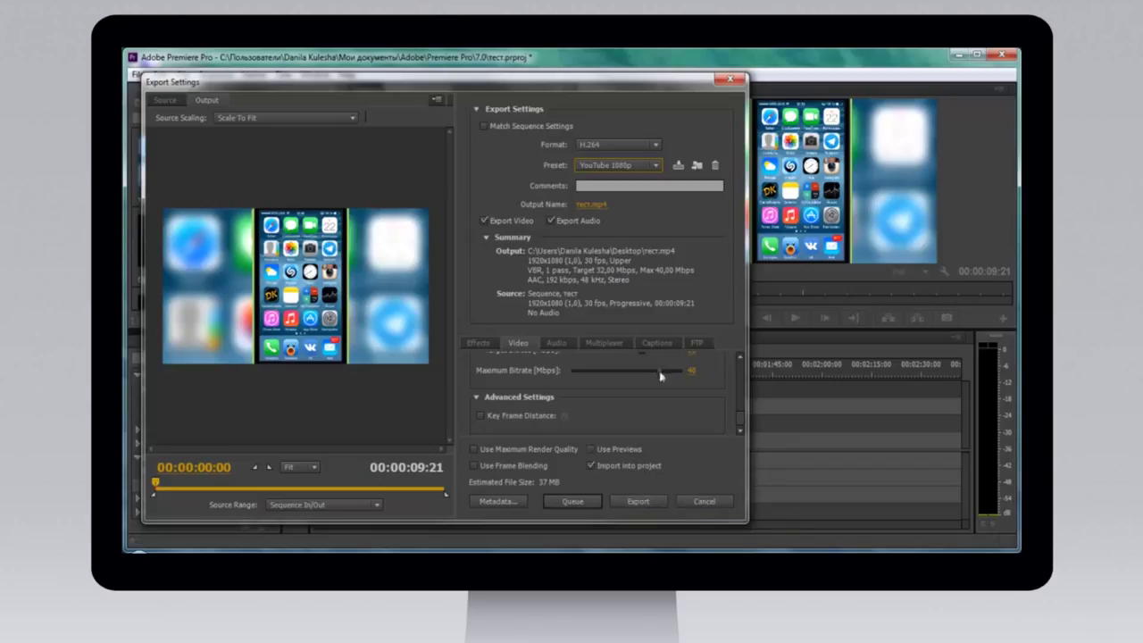
left_click(704, 501)
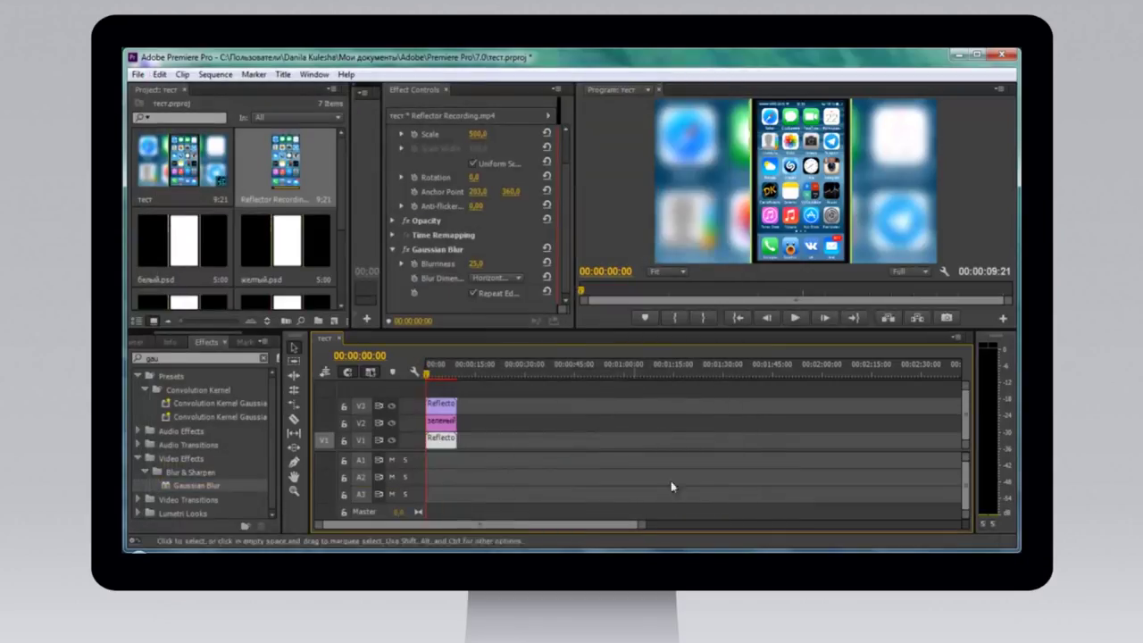
Play back the composite and look through the coloured phone frame images in the project.
key("space")
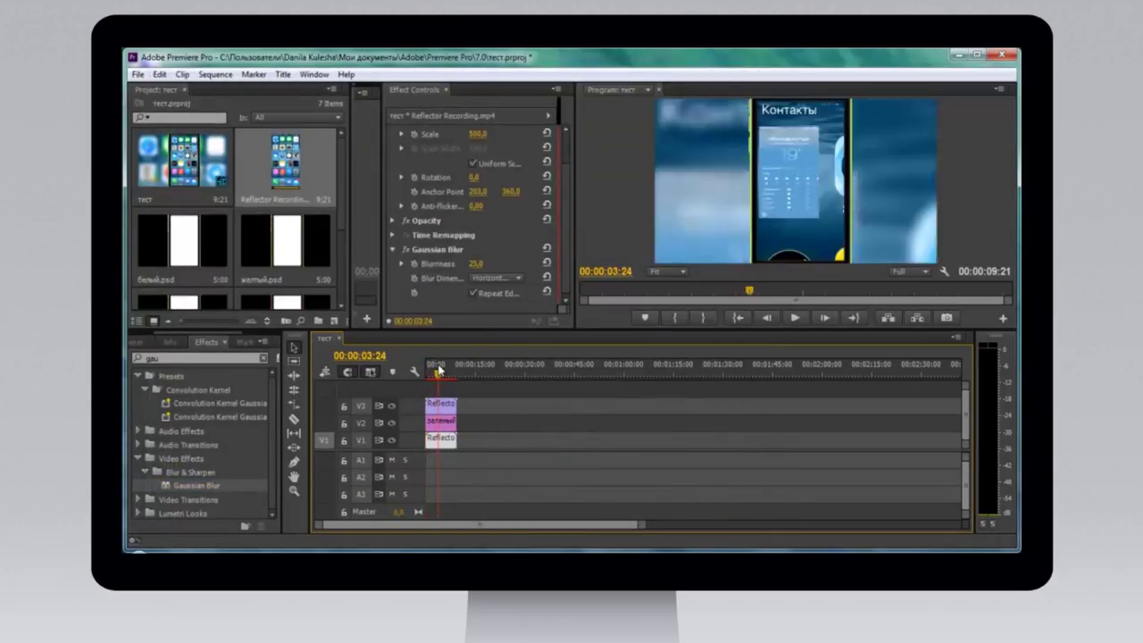
left_click(339, 193)
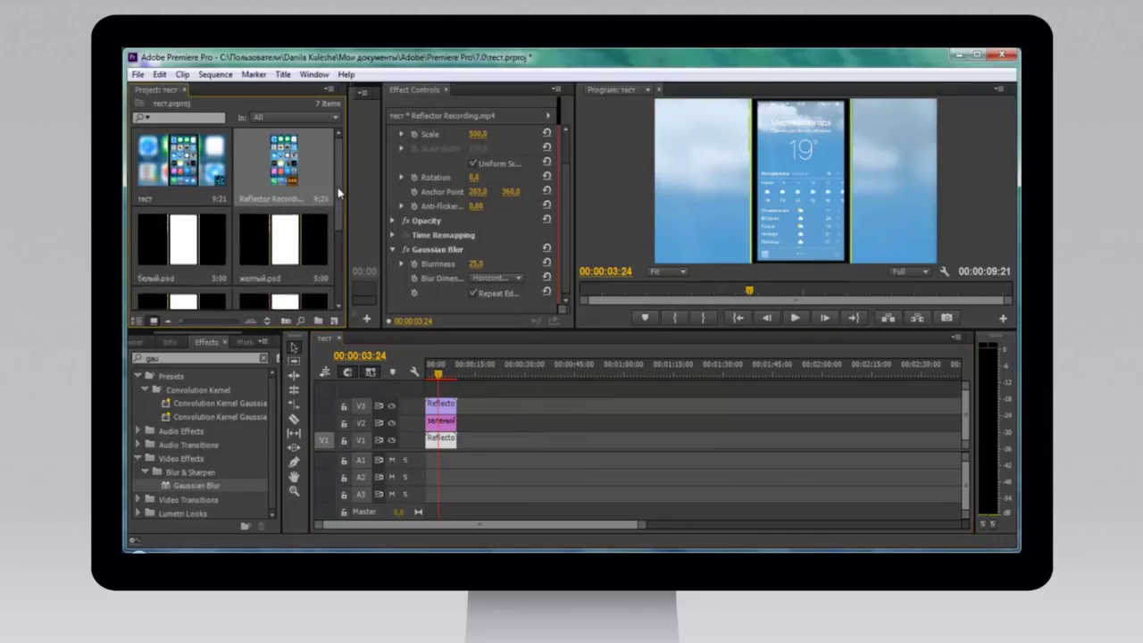
scroll(232, 210, "down", 2)
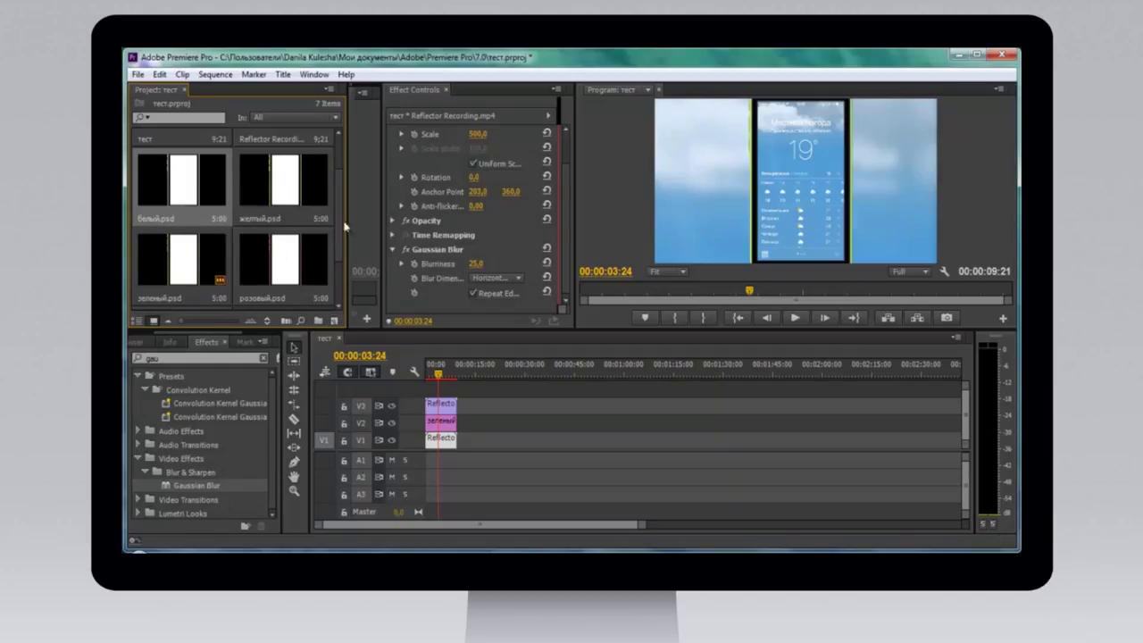
scroll(339, 255, "down", 2)
scroll(340, 242, "up", 2)
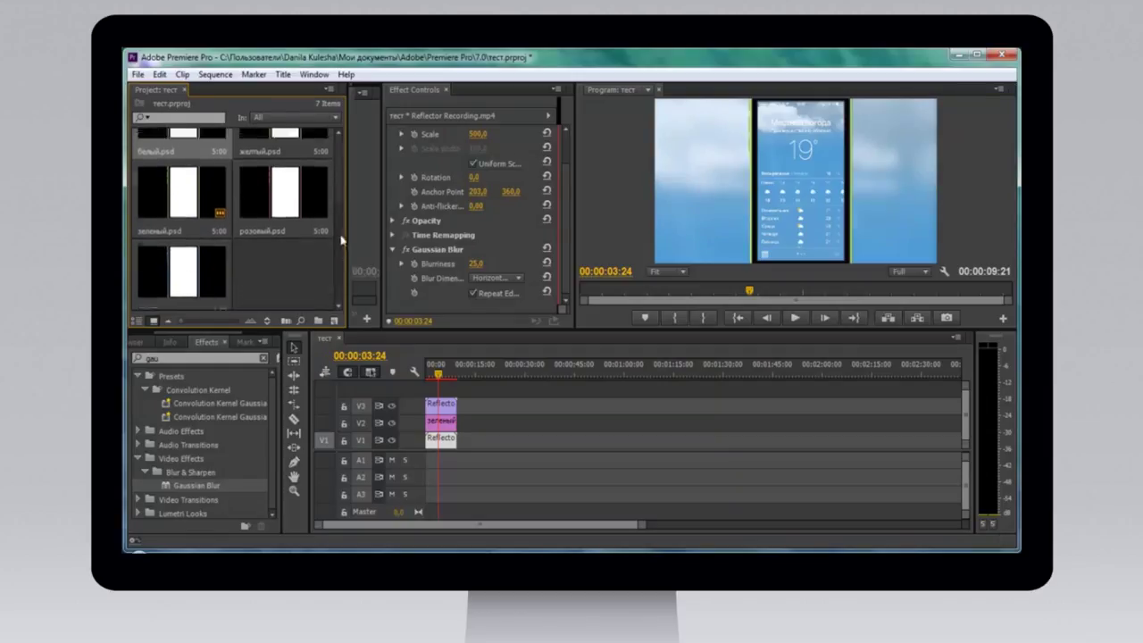
Move the playhead to 00:00:03:06 and show the Motion settings of the recording clip on V3.
left_click_drag(436, 377, 434, 376)
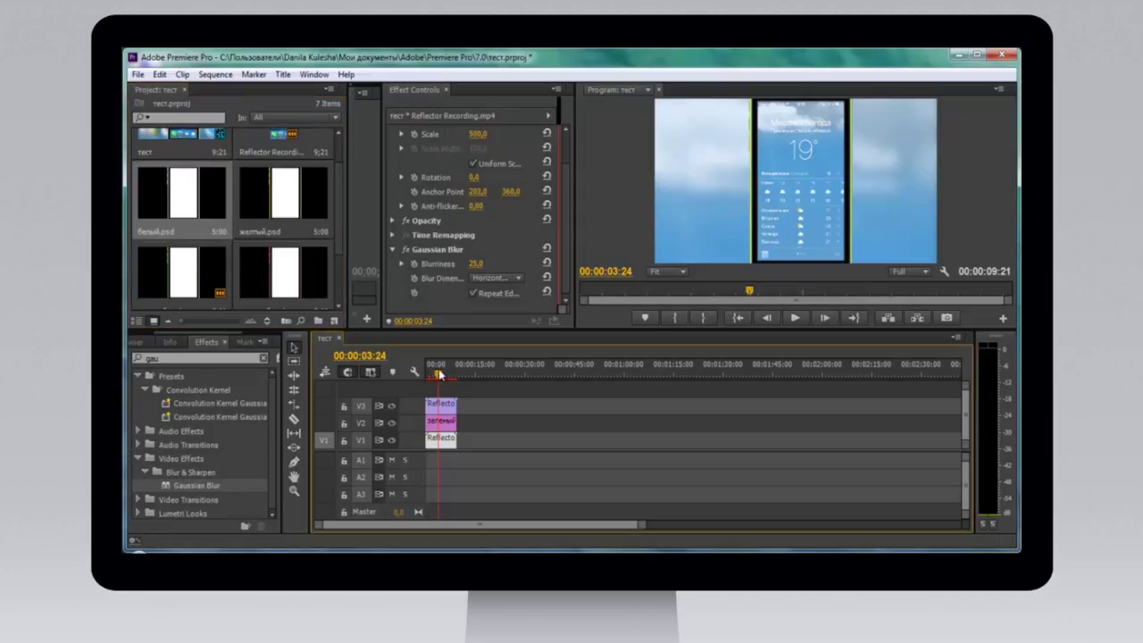
scroll(568, 214, "up", 2)
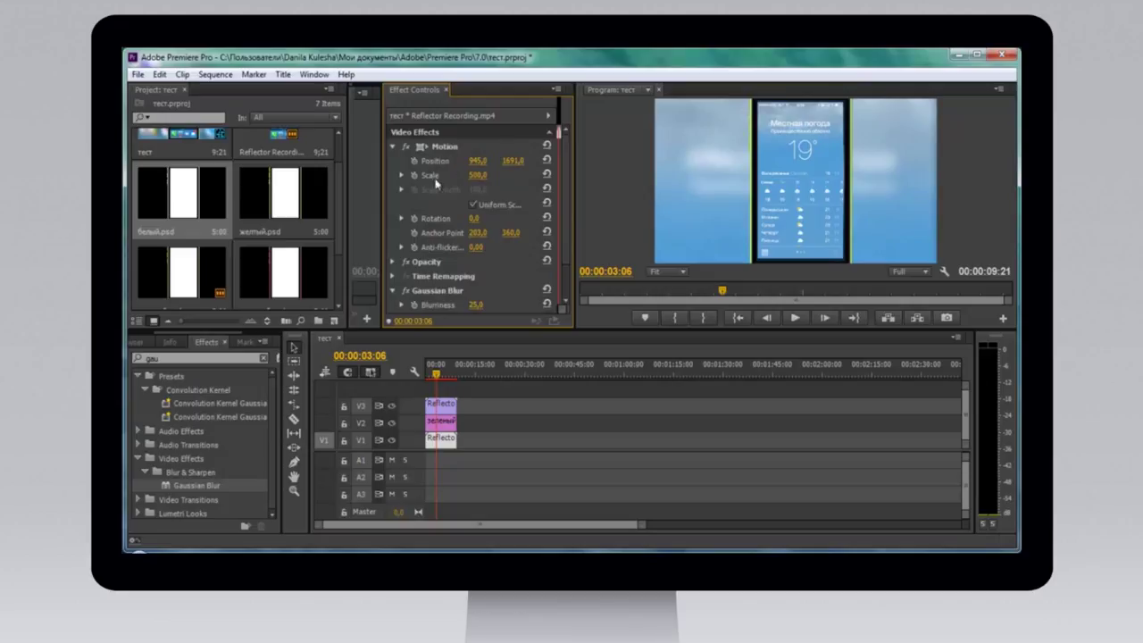
left_click(446, 406)
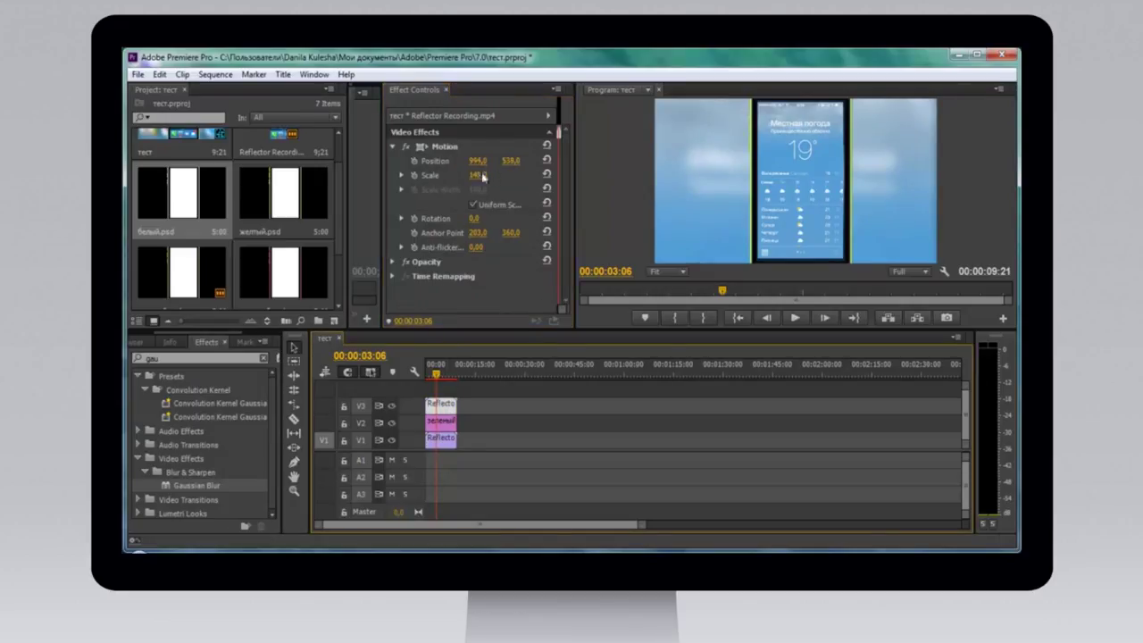